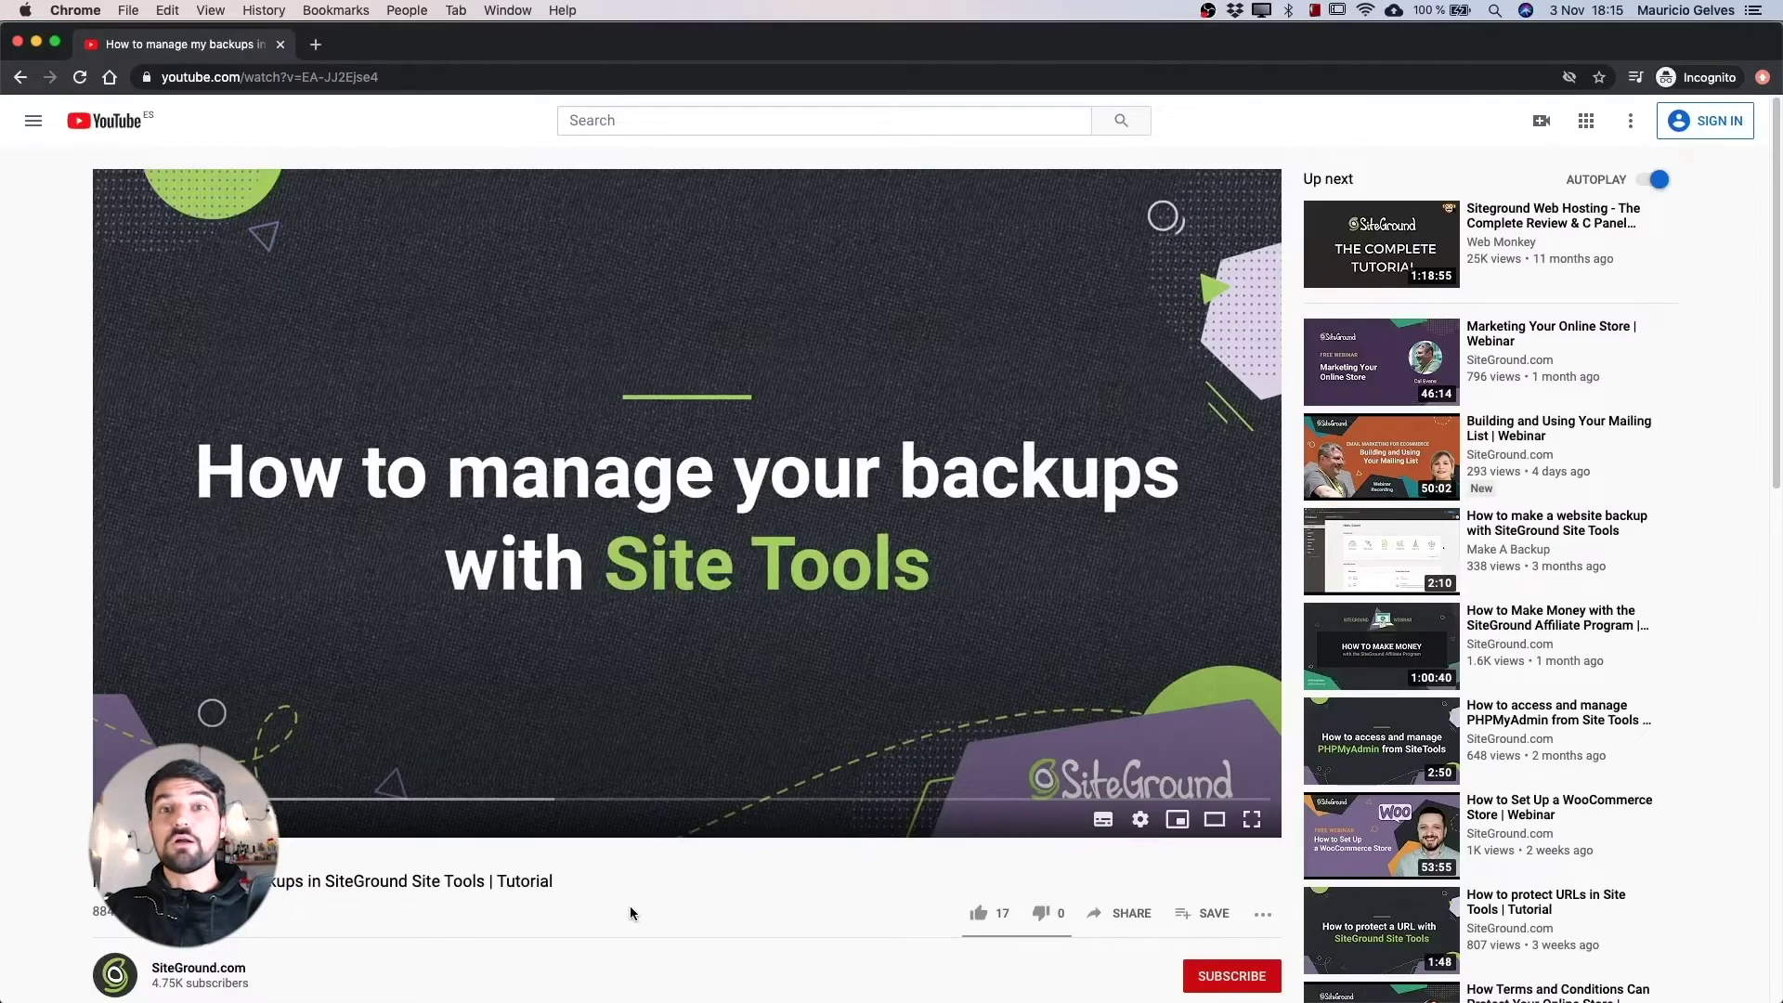
pyautogui.scroll(-2, 630, 913)
pyautogui.scroll(-2, 630, 913)
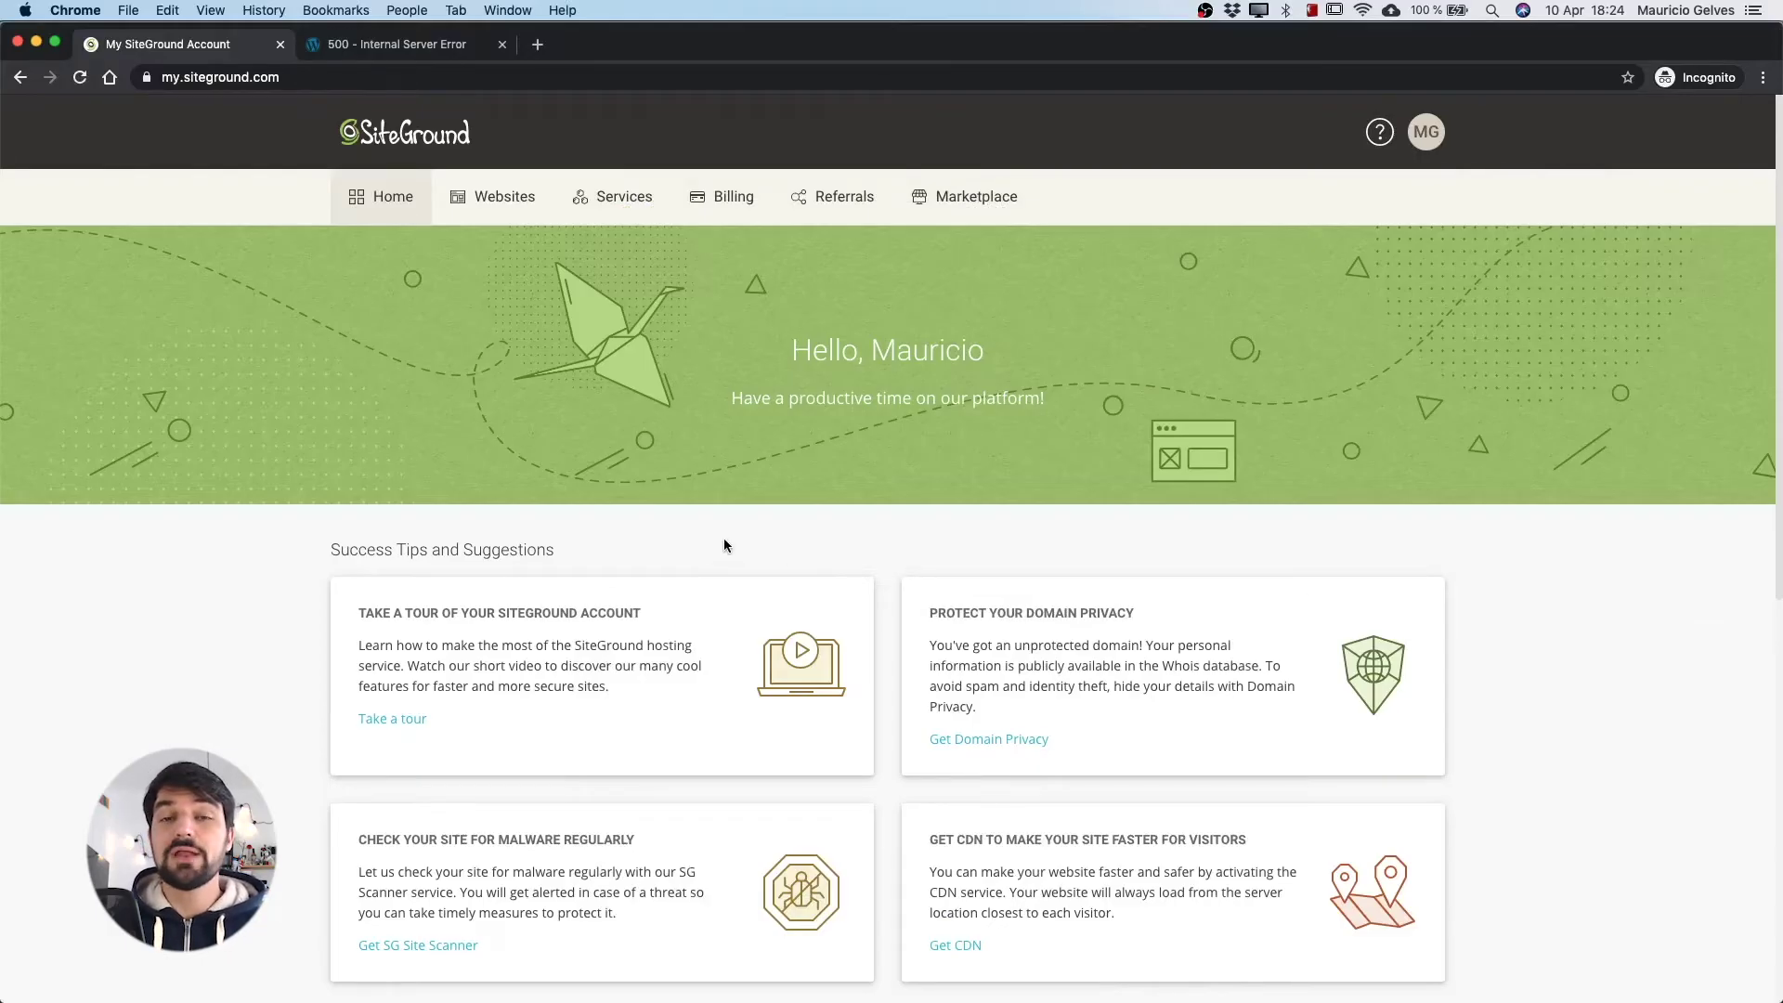
# Open the File Manager in Site Tools for the testgogeek.com website
pyautogui.click(501, 200)
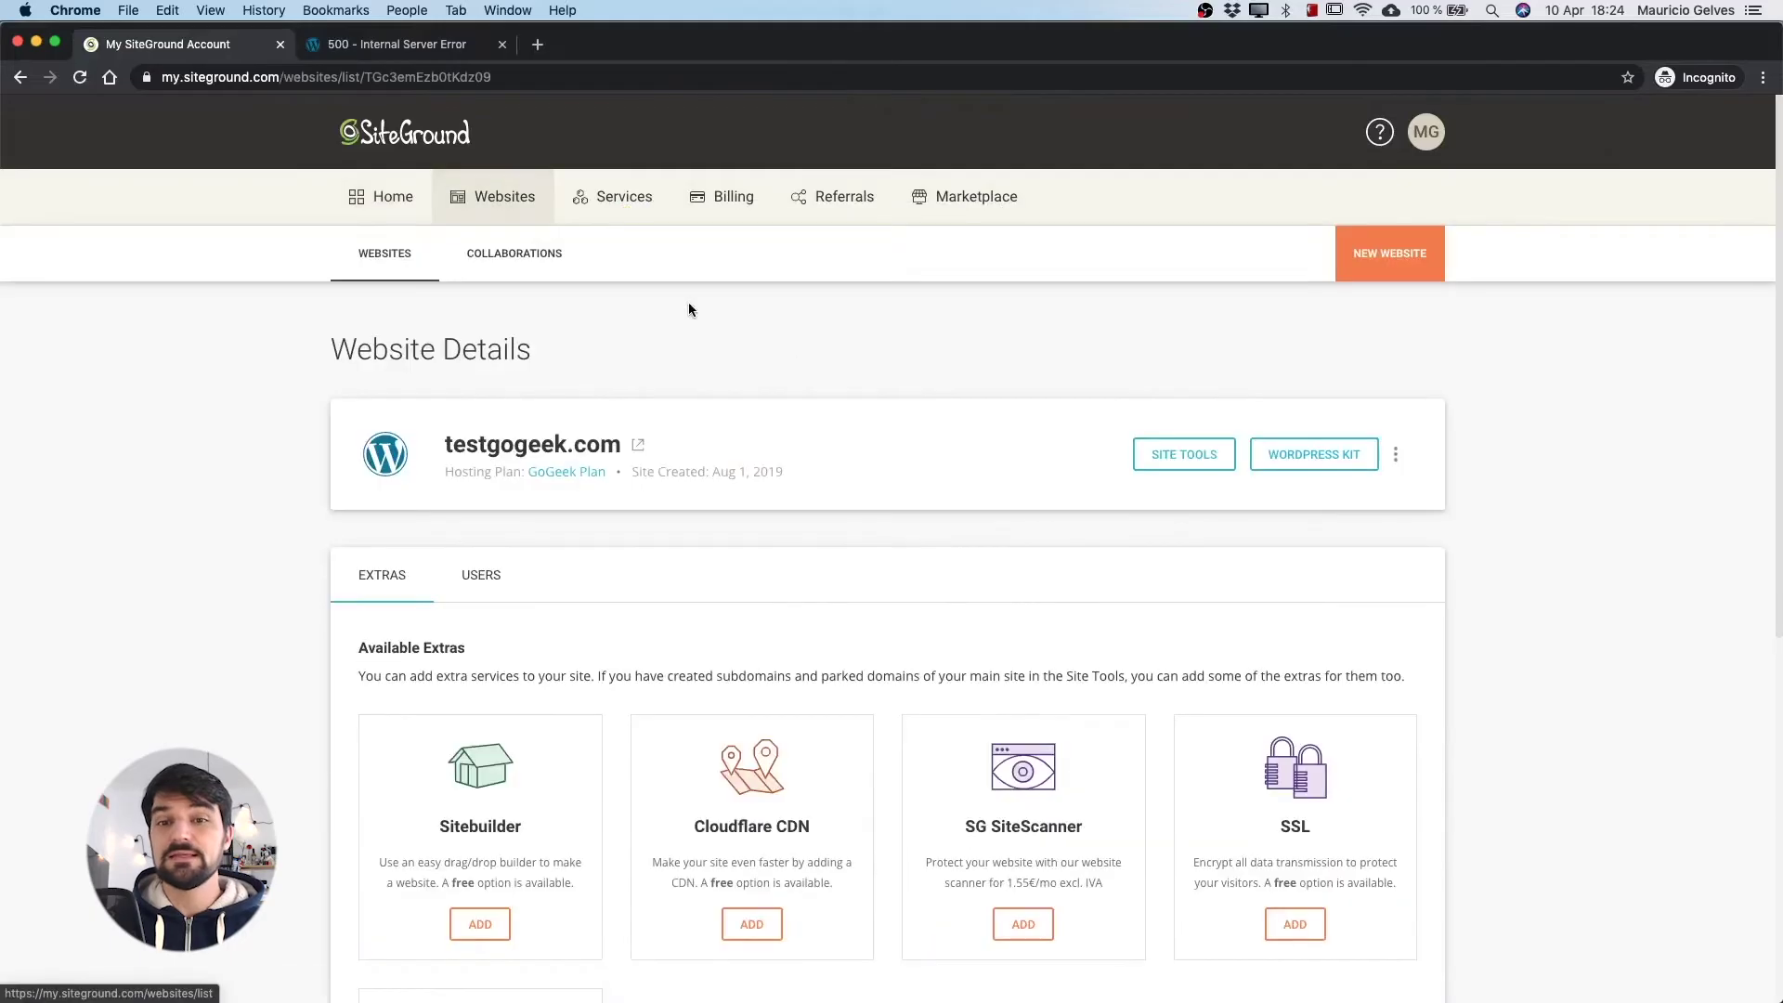
pyautogui.click(1186, 455)
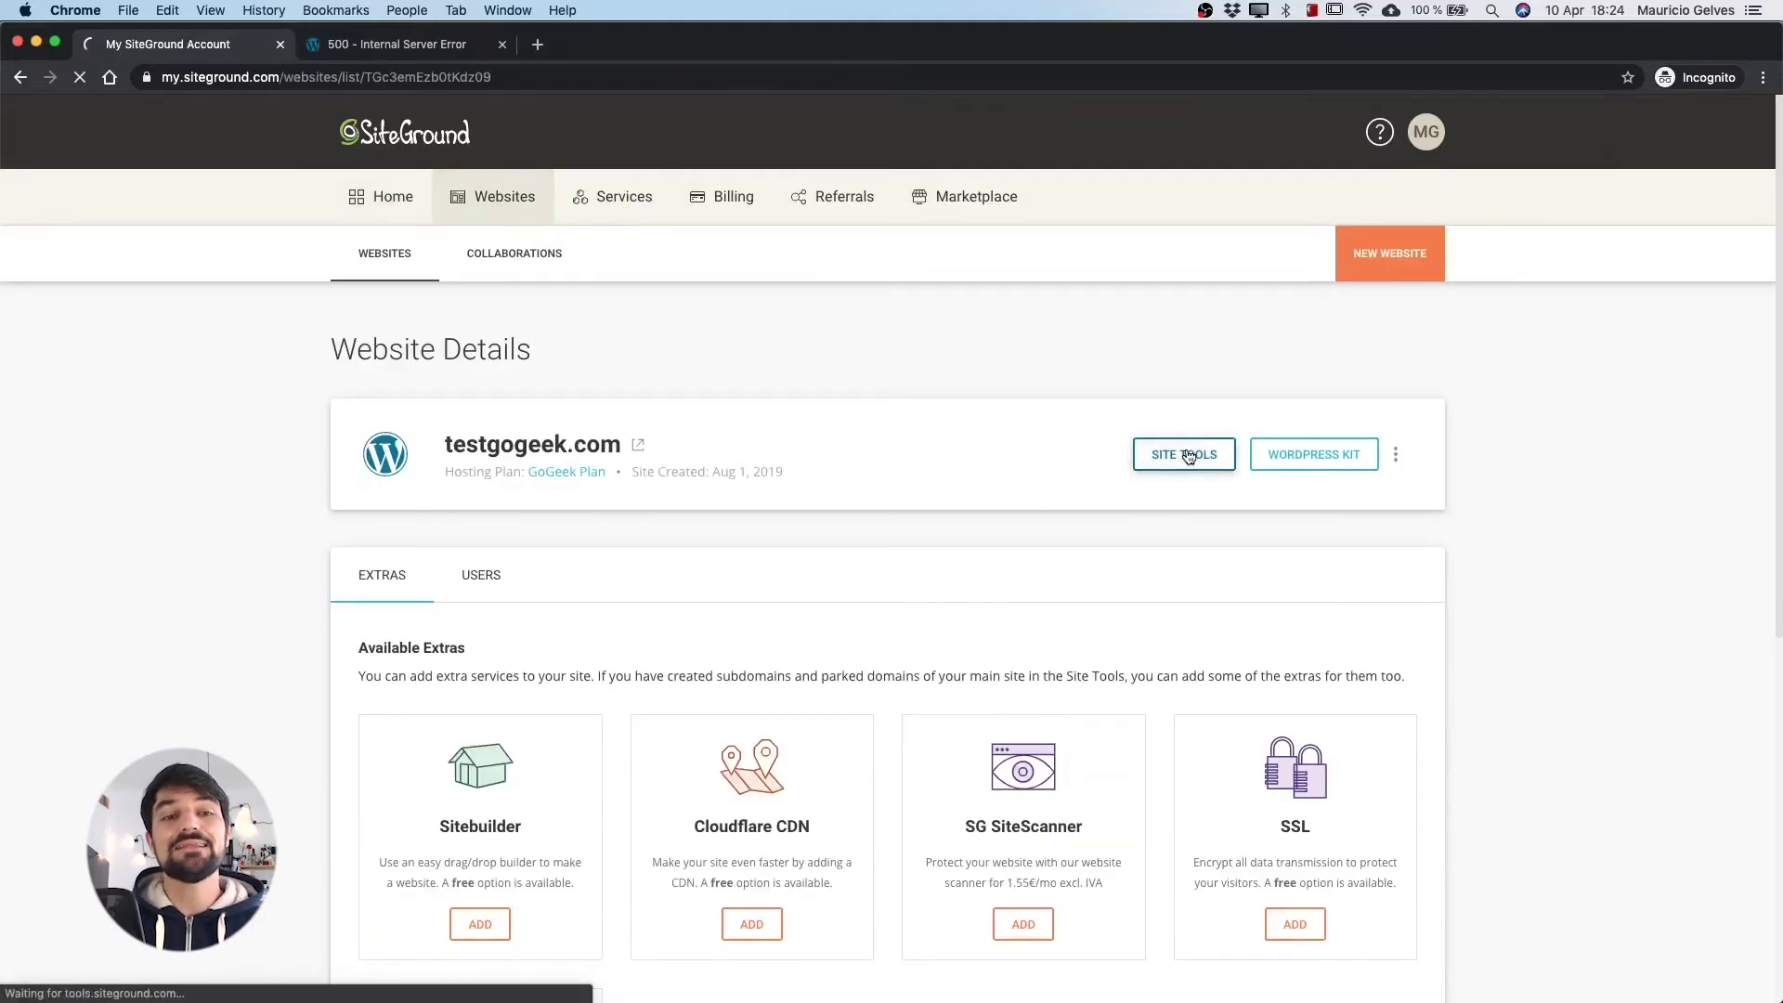
pyautogui.click(39, 290)
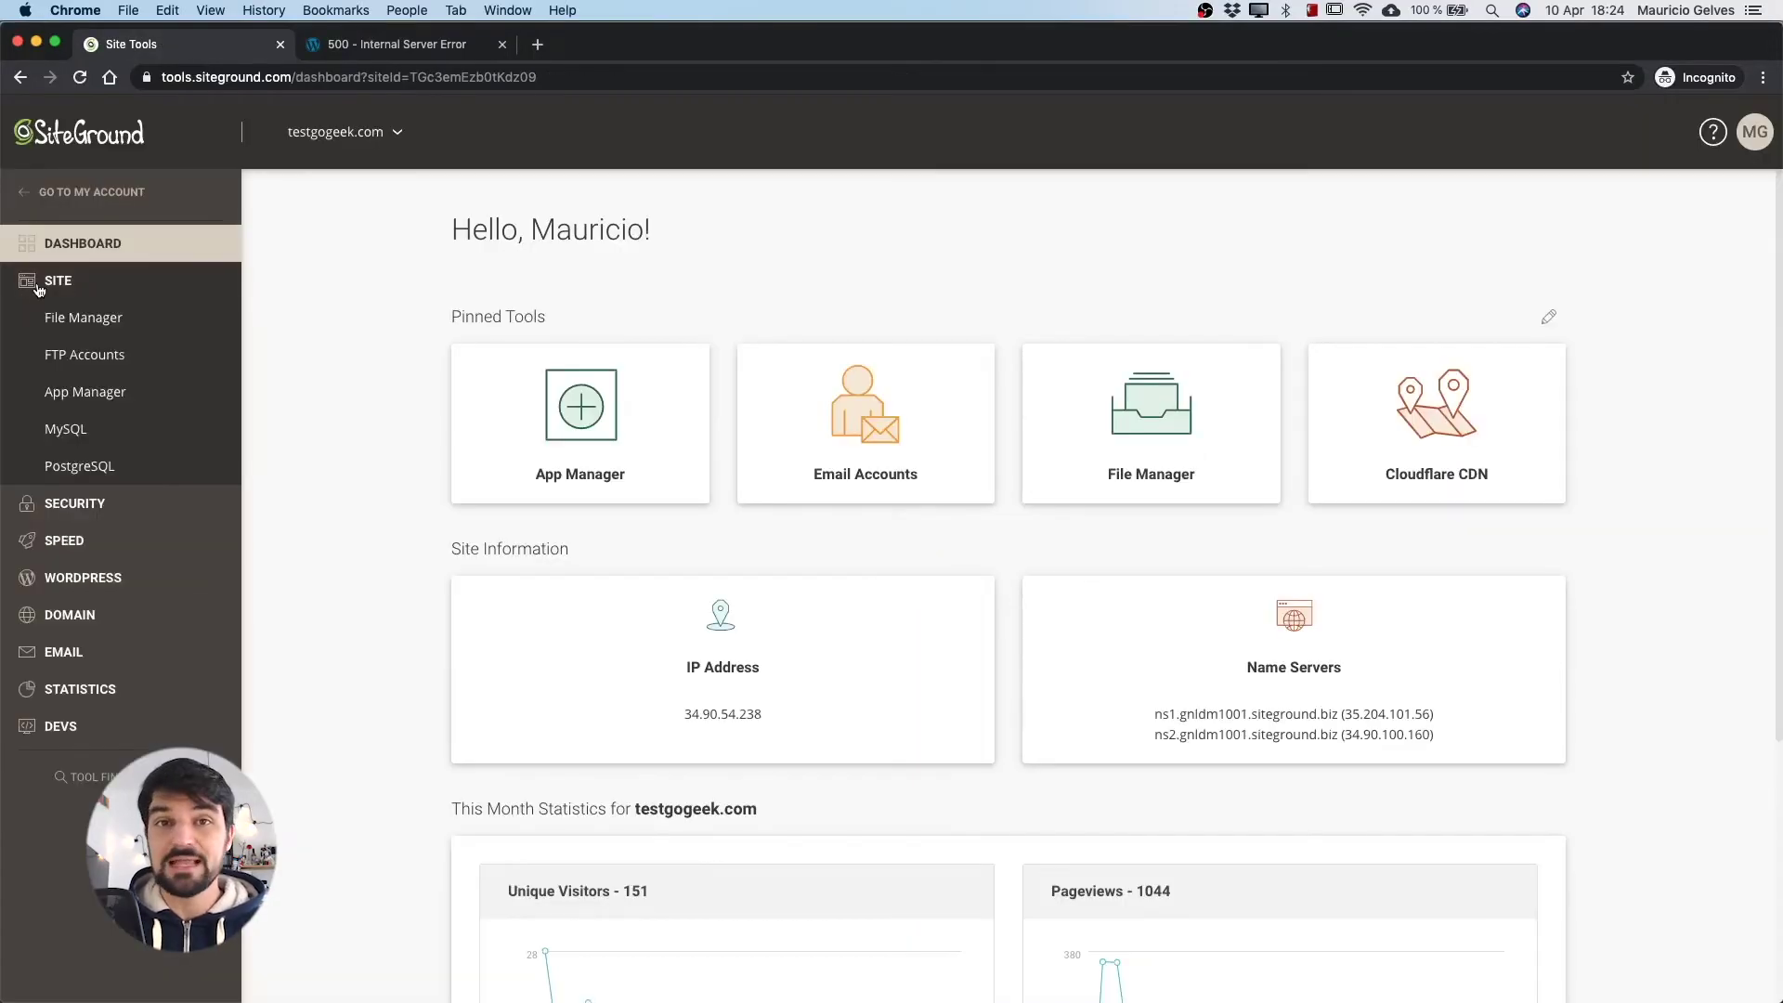
pyautogui.click(98, 322)
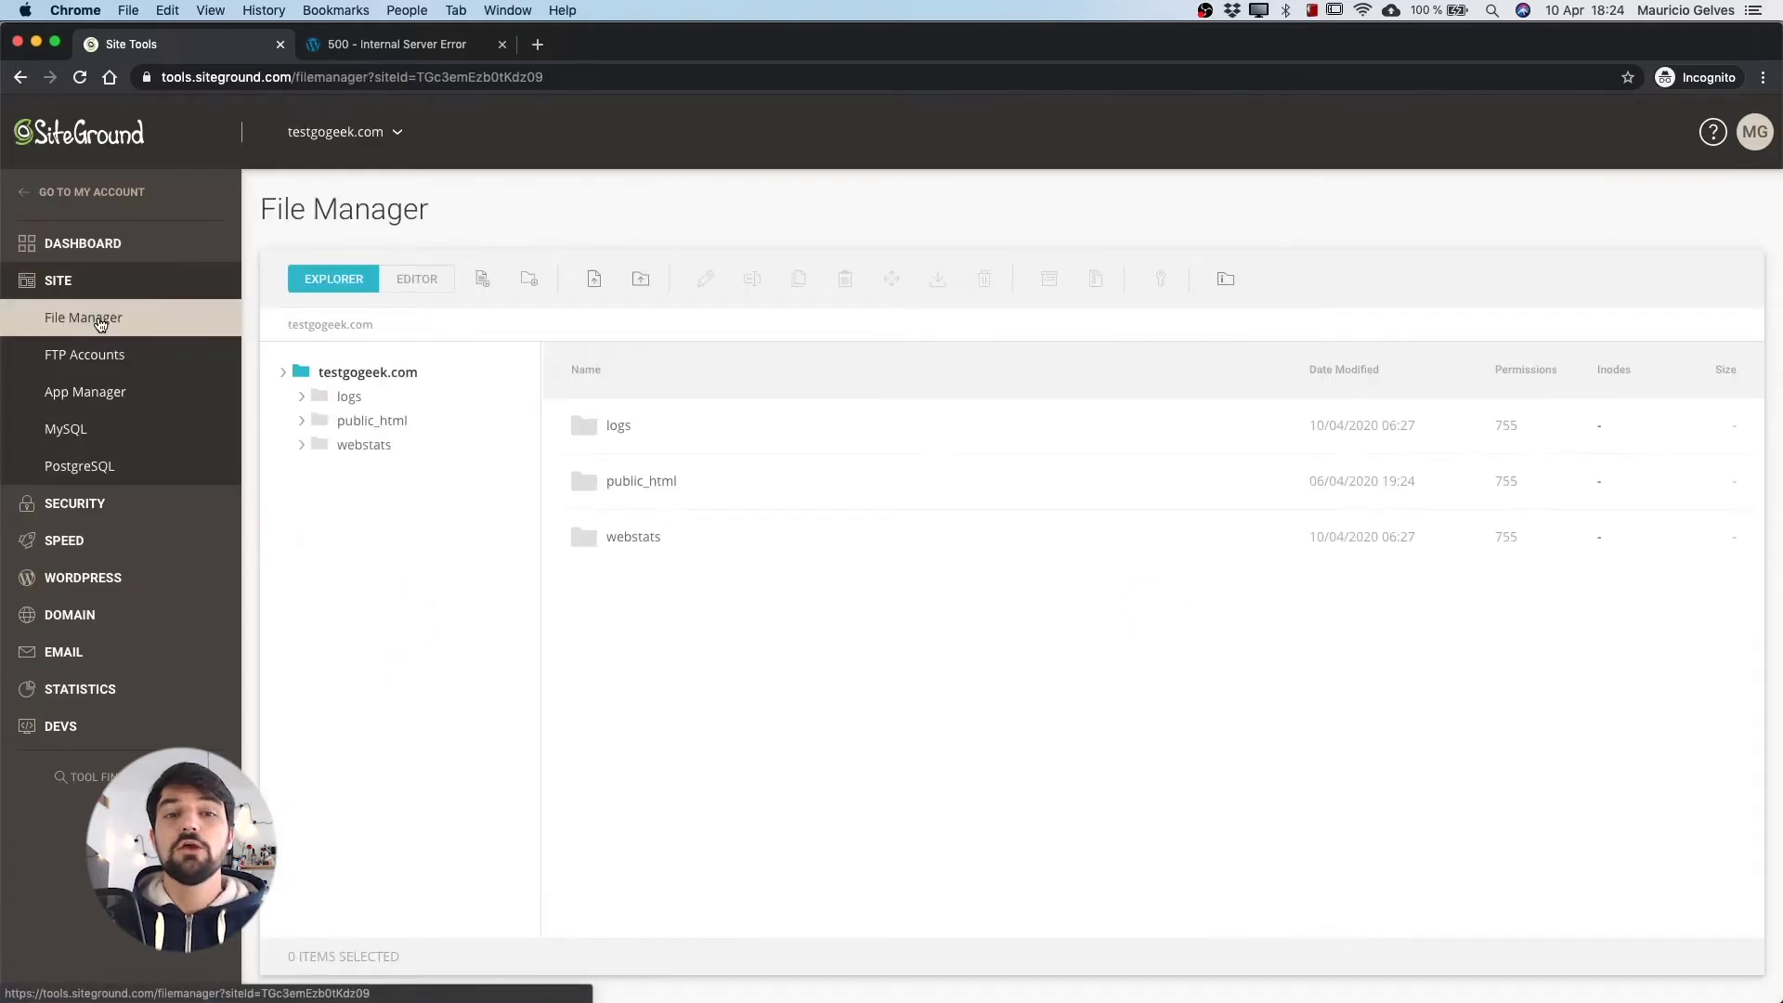
# Rename .htaccess in public_html to .htaccess_backup, then reload the site to check the error
pyautogui.doubleClick(599, 479)
pyautogui.rightClick(641, 593)
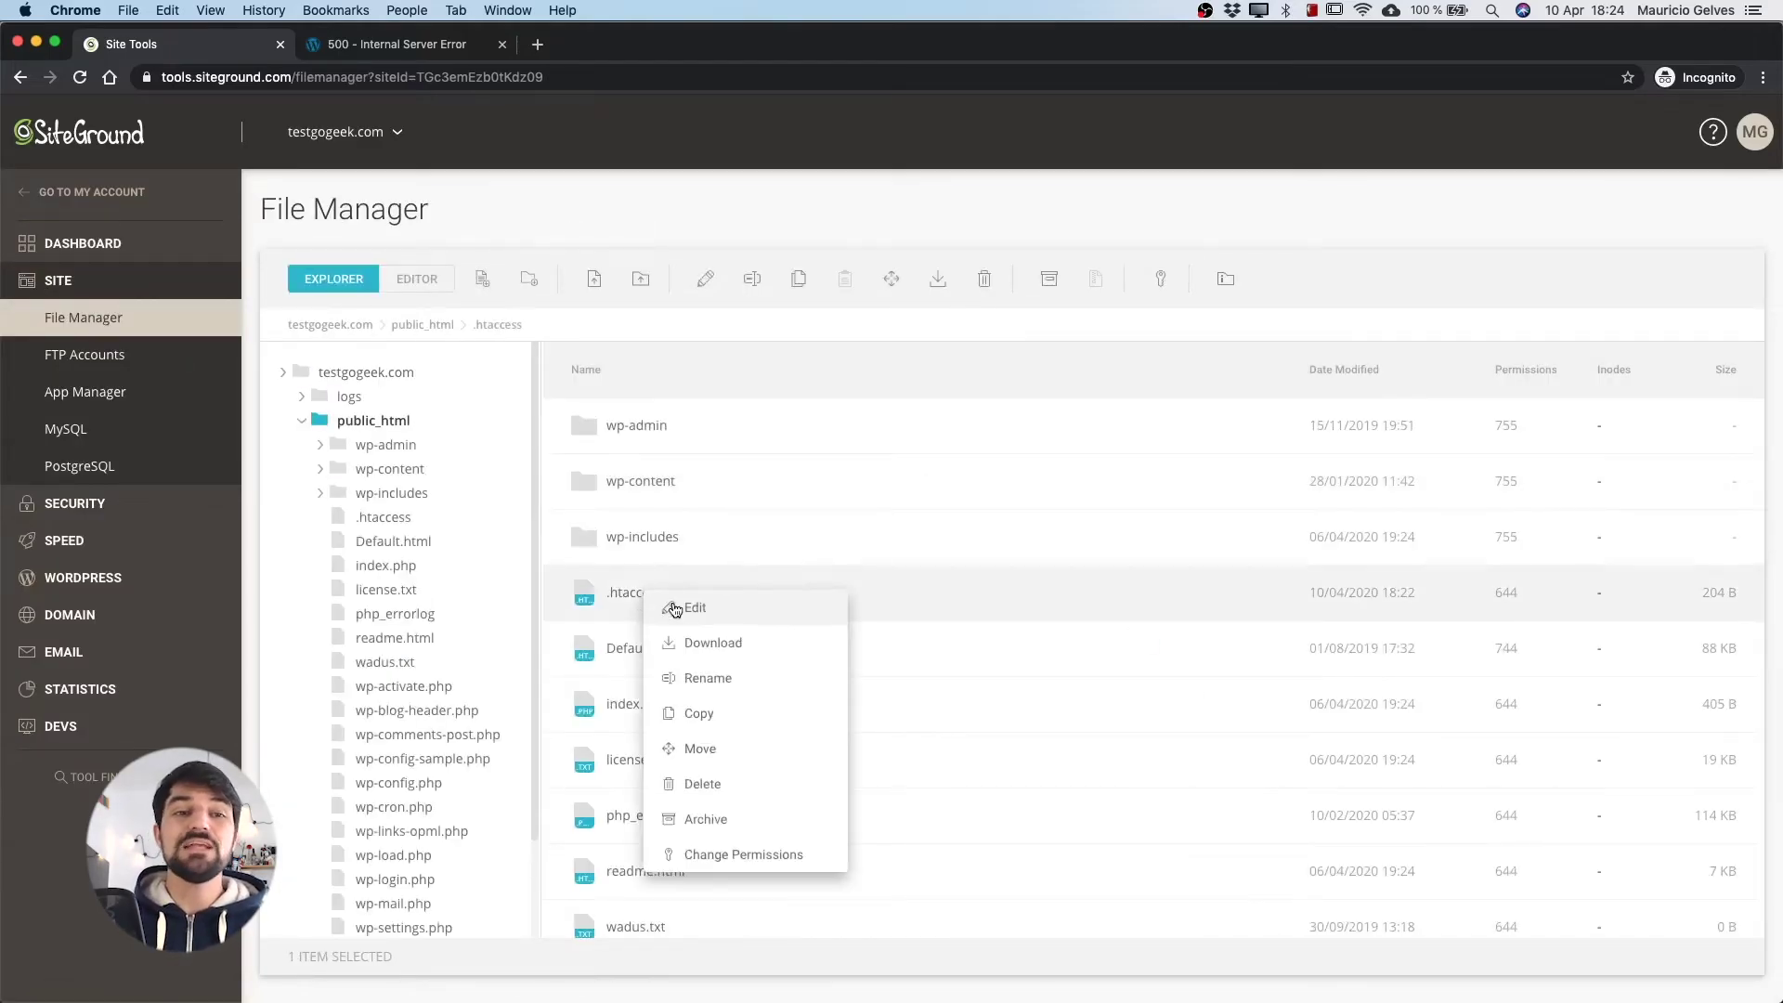
pyautogui.click(725, 678)
pyautogui.write('_bac')
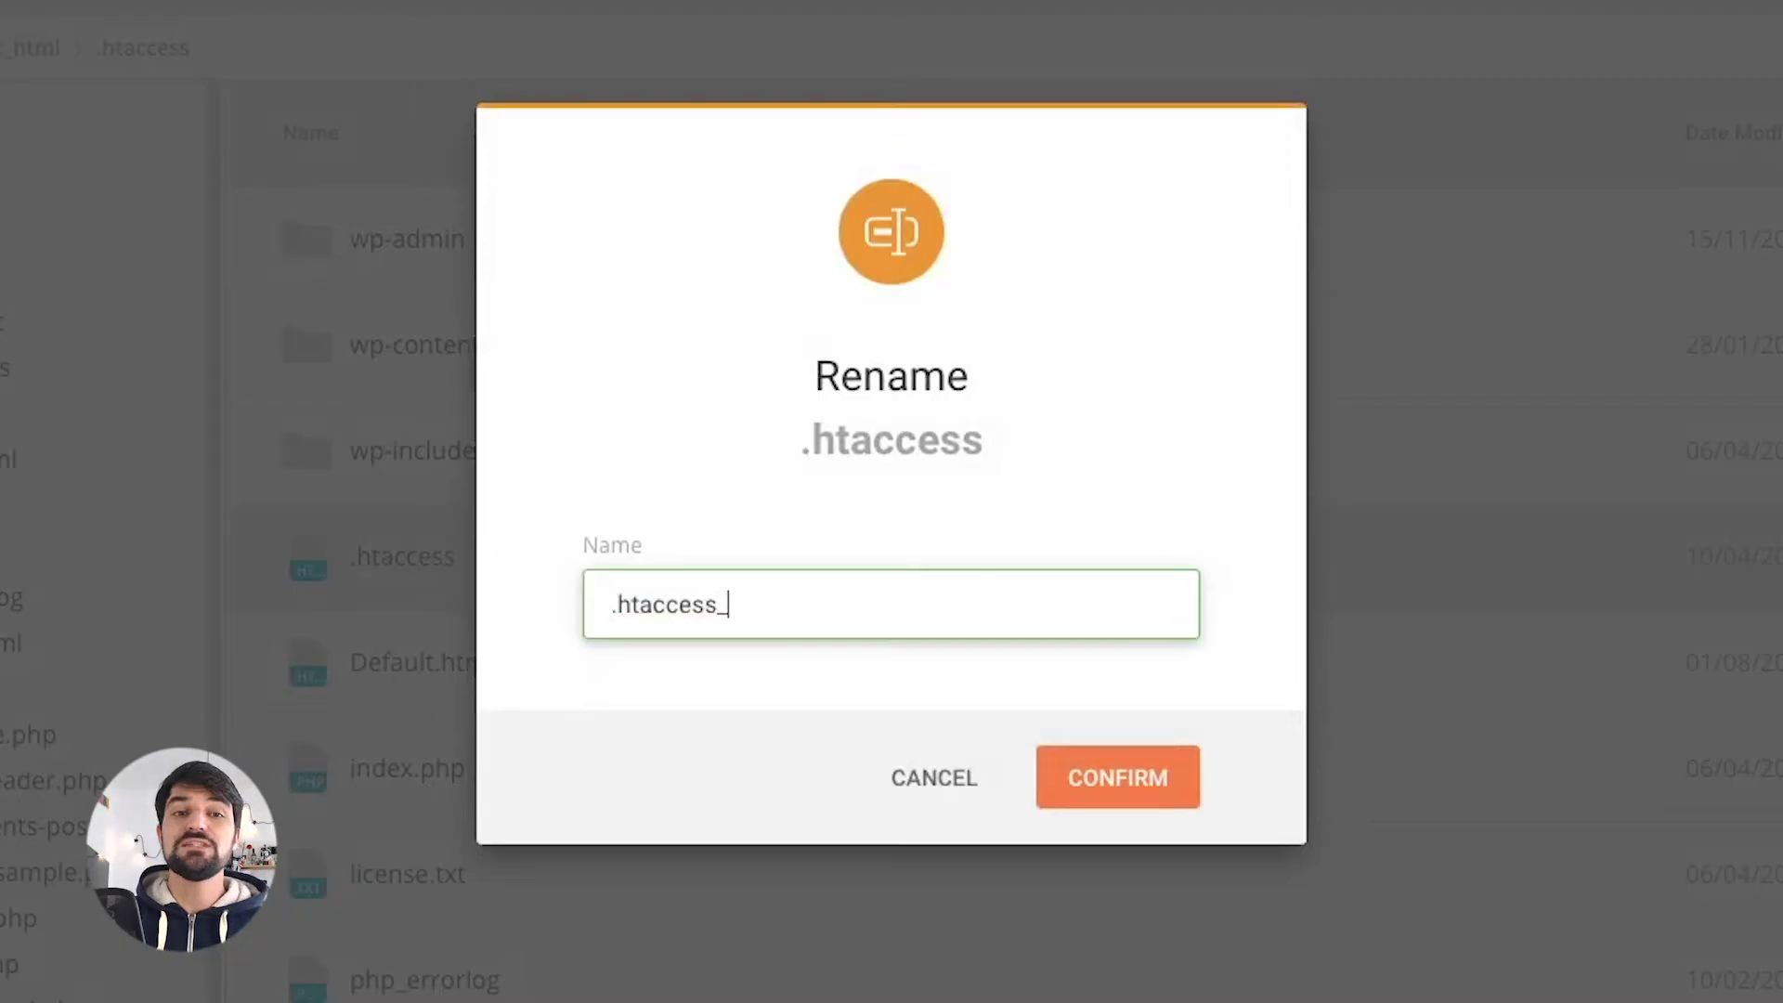
pyautogui.write('kup')
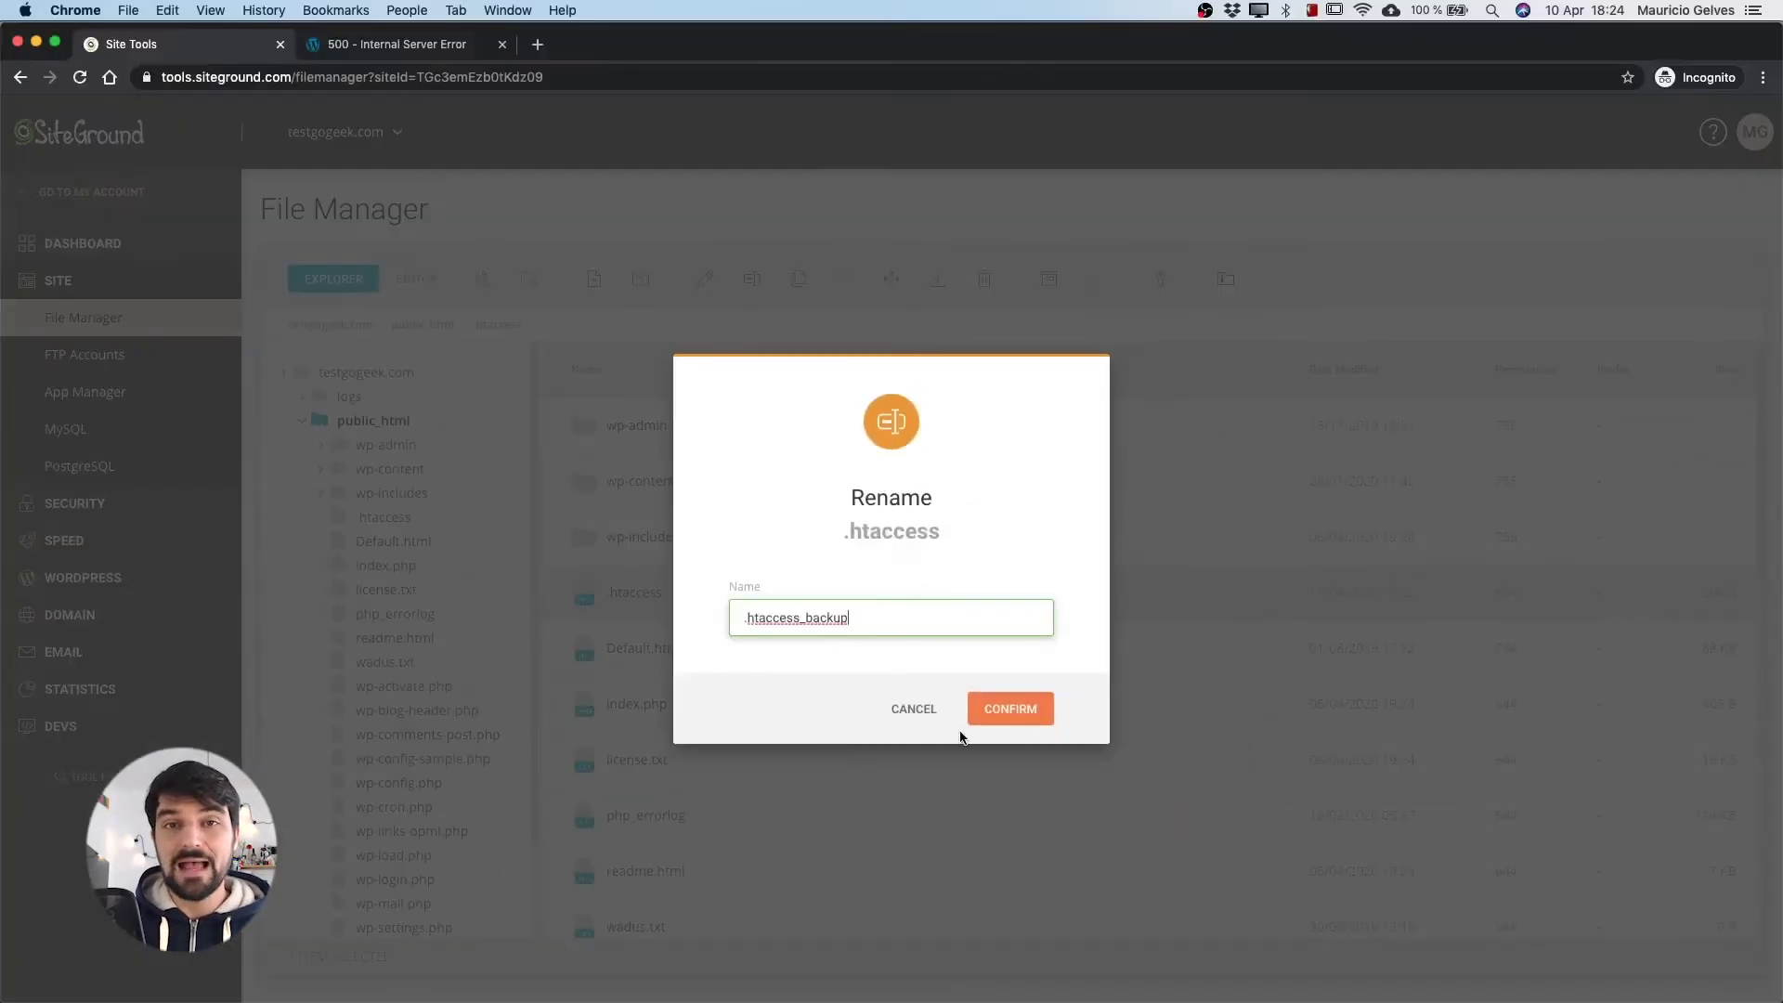
pyautogui.click(433, 44)
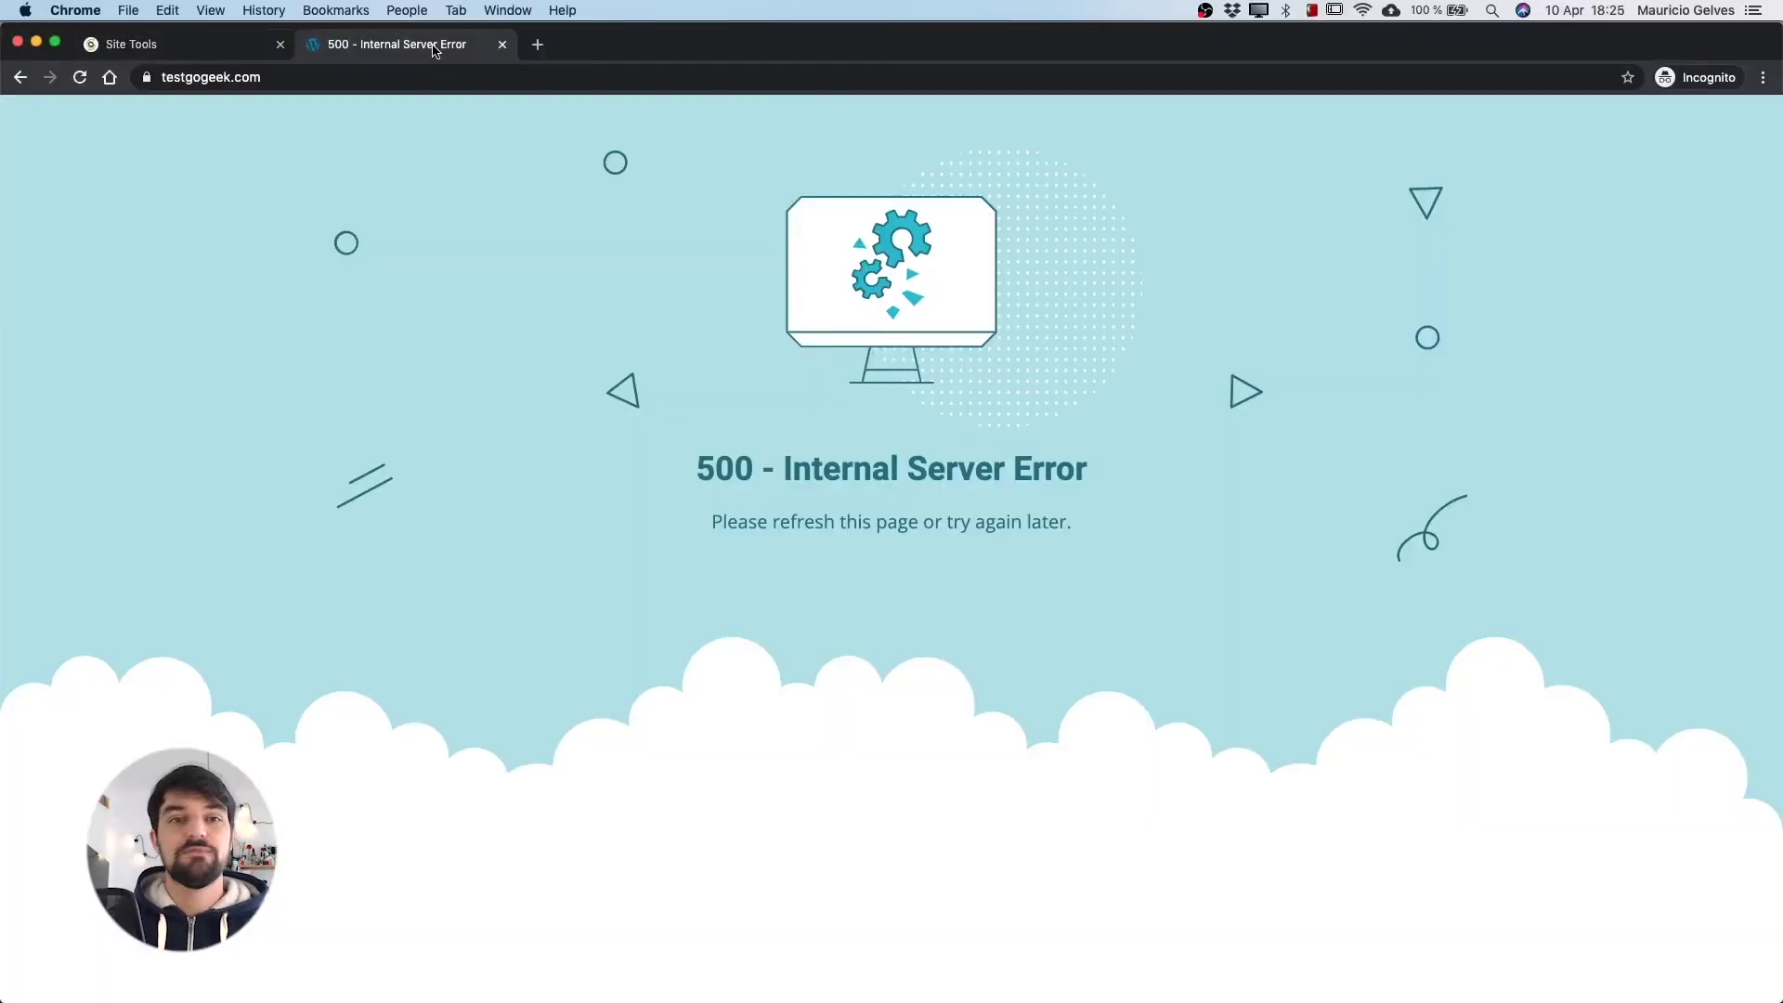
pyautogui.press('super+r')
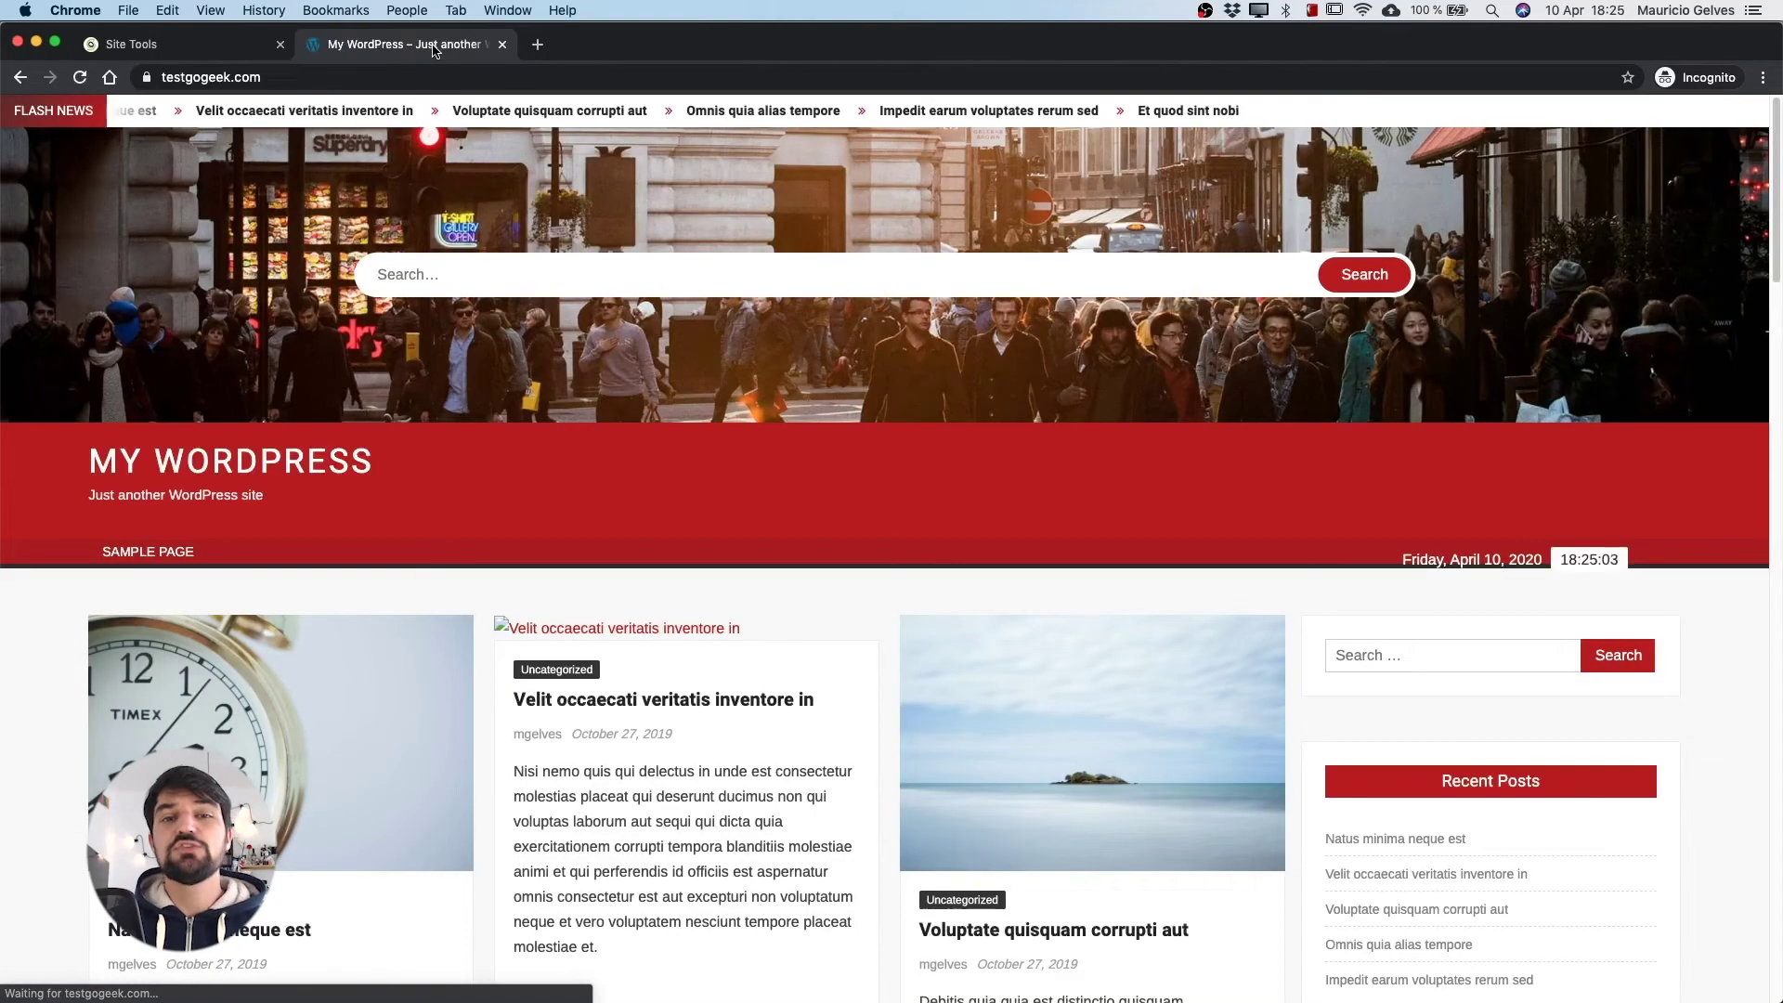
# In the WordPress admin, re-save the Permalinks settings unchanged
pyautogui.click(429, 76)
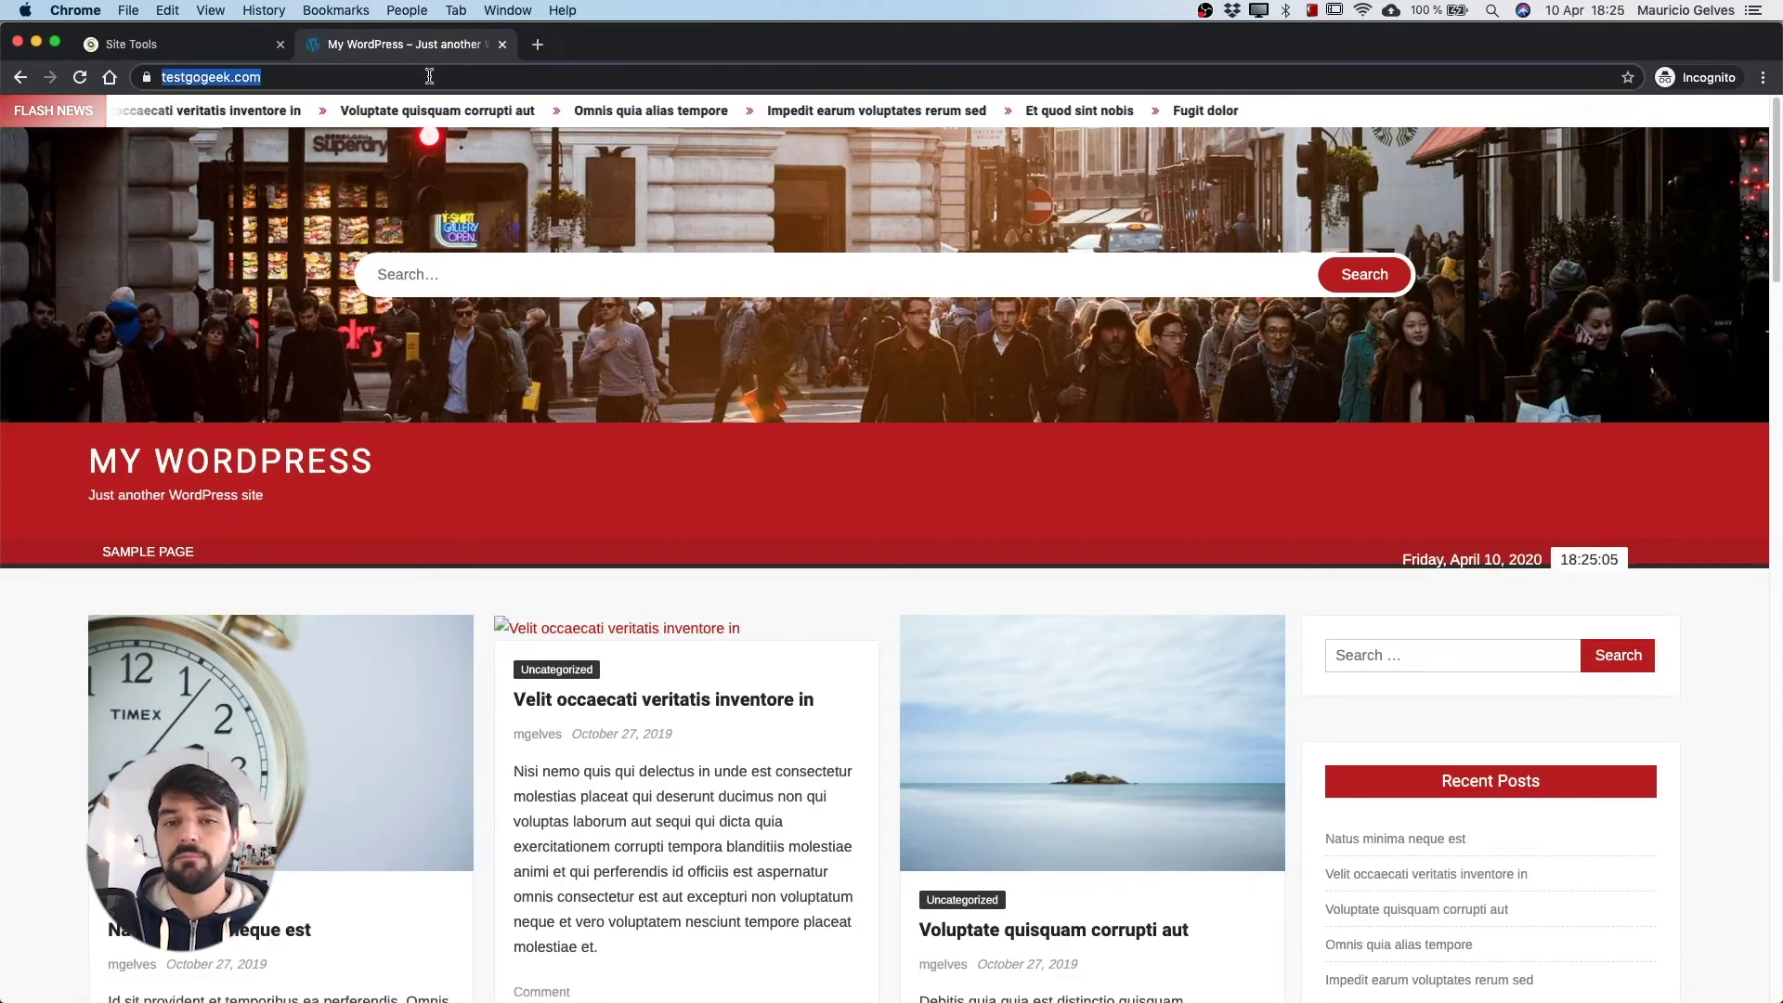
pyautogui.press('super+t')
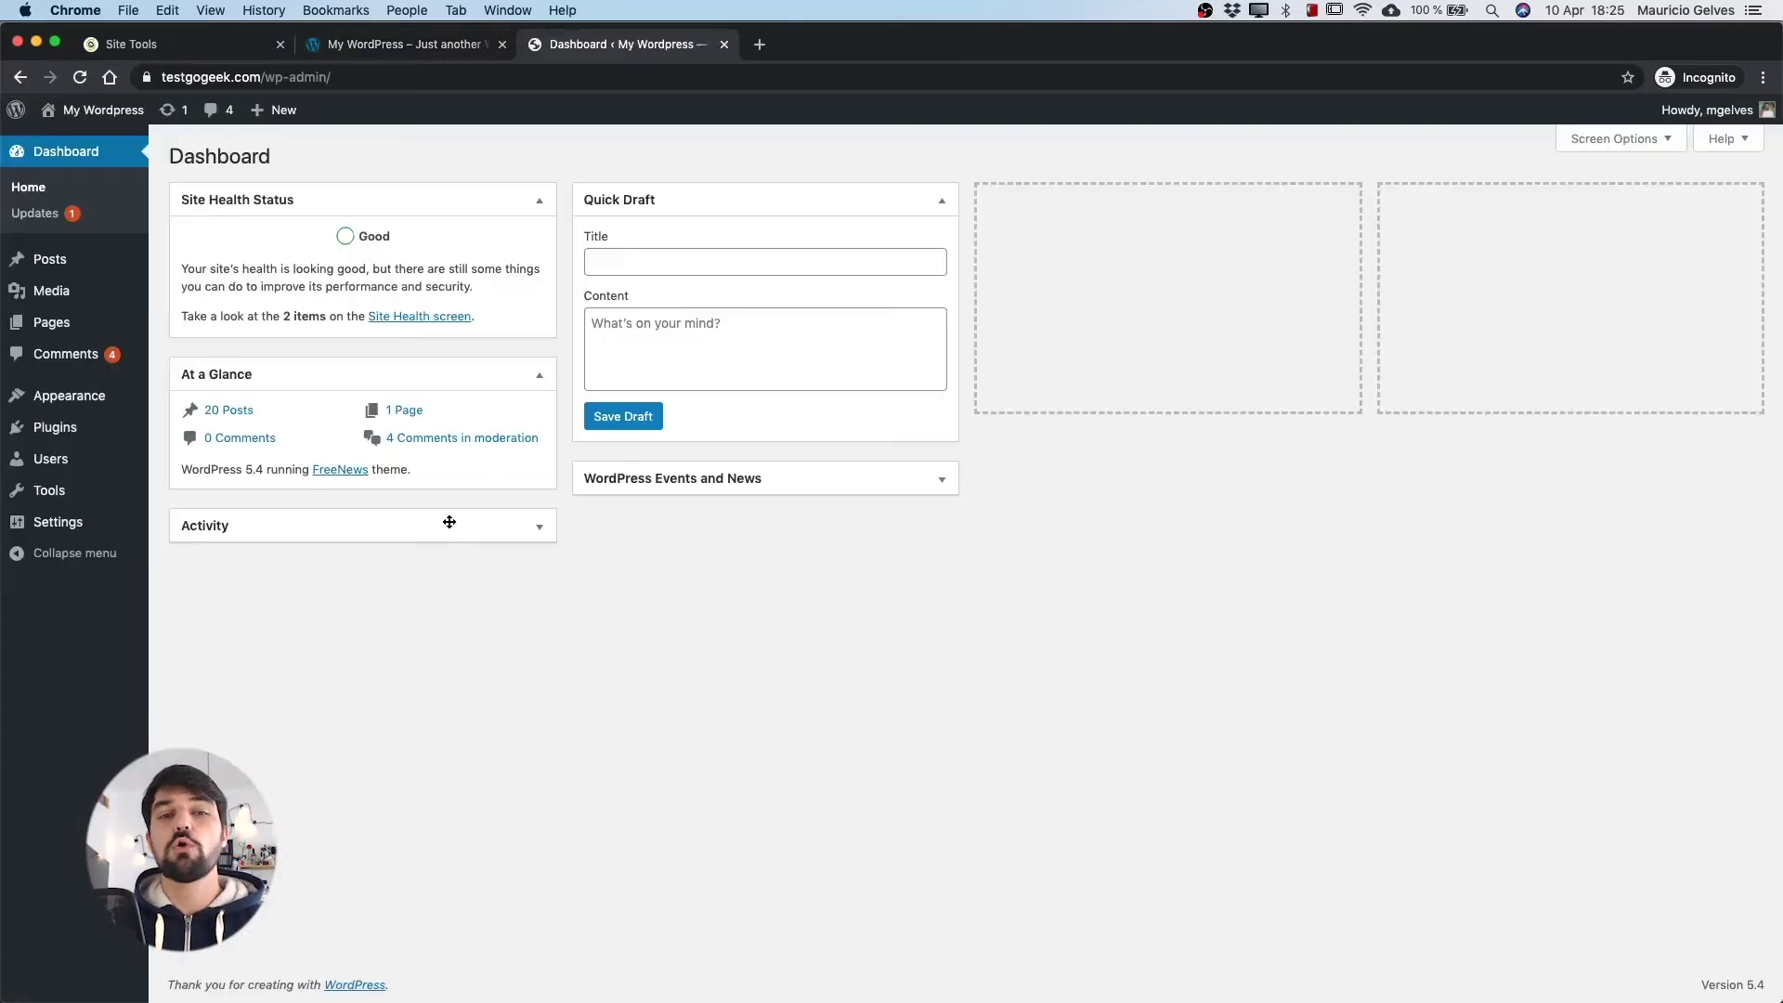
pyautogui.moveTo(46, 530)
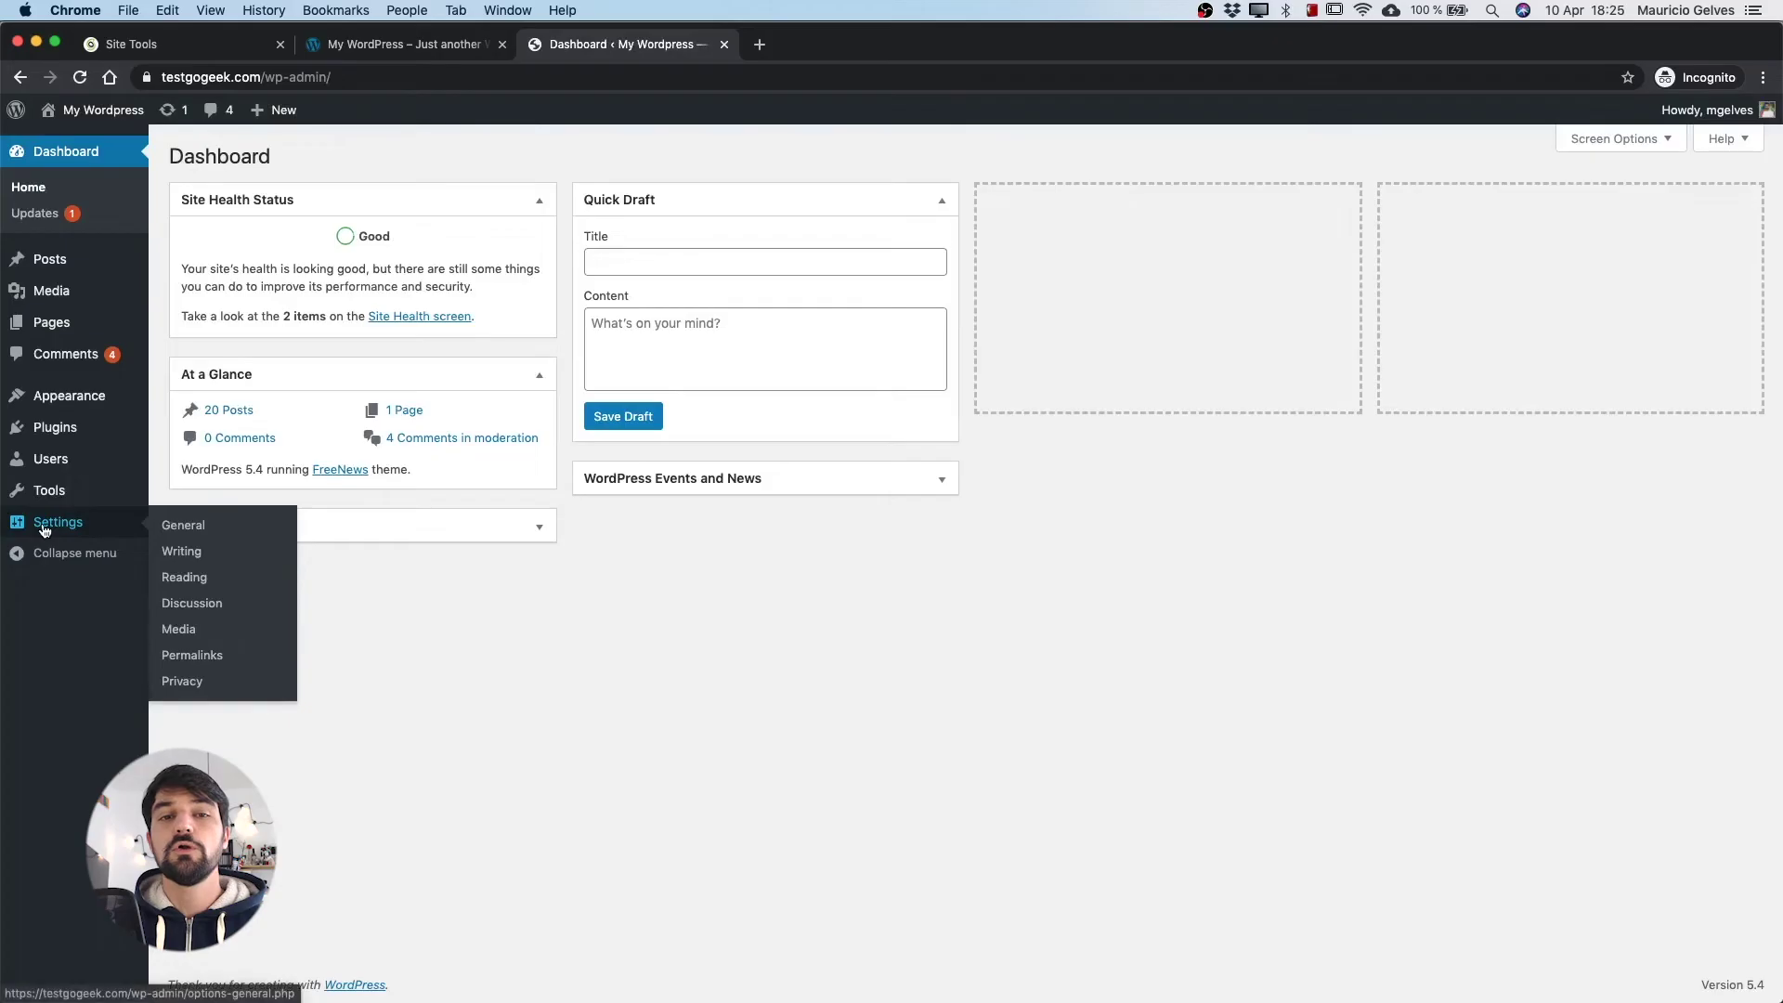
pyautogui.click(190, 656)
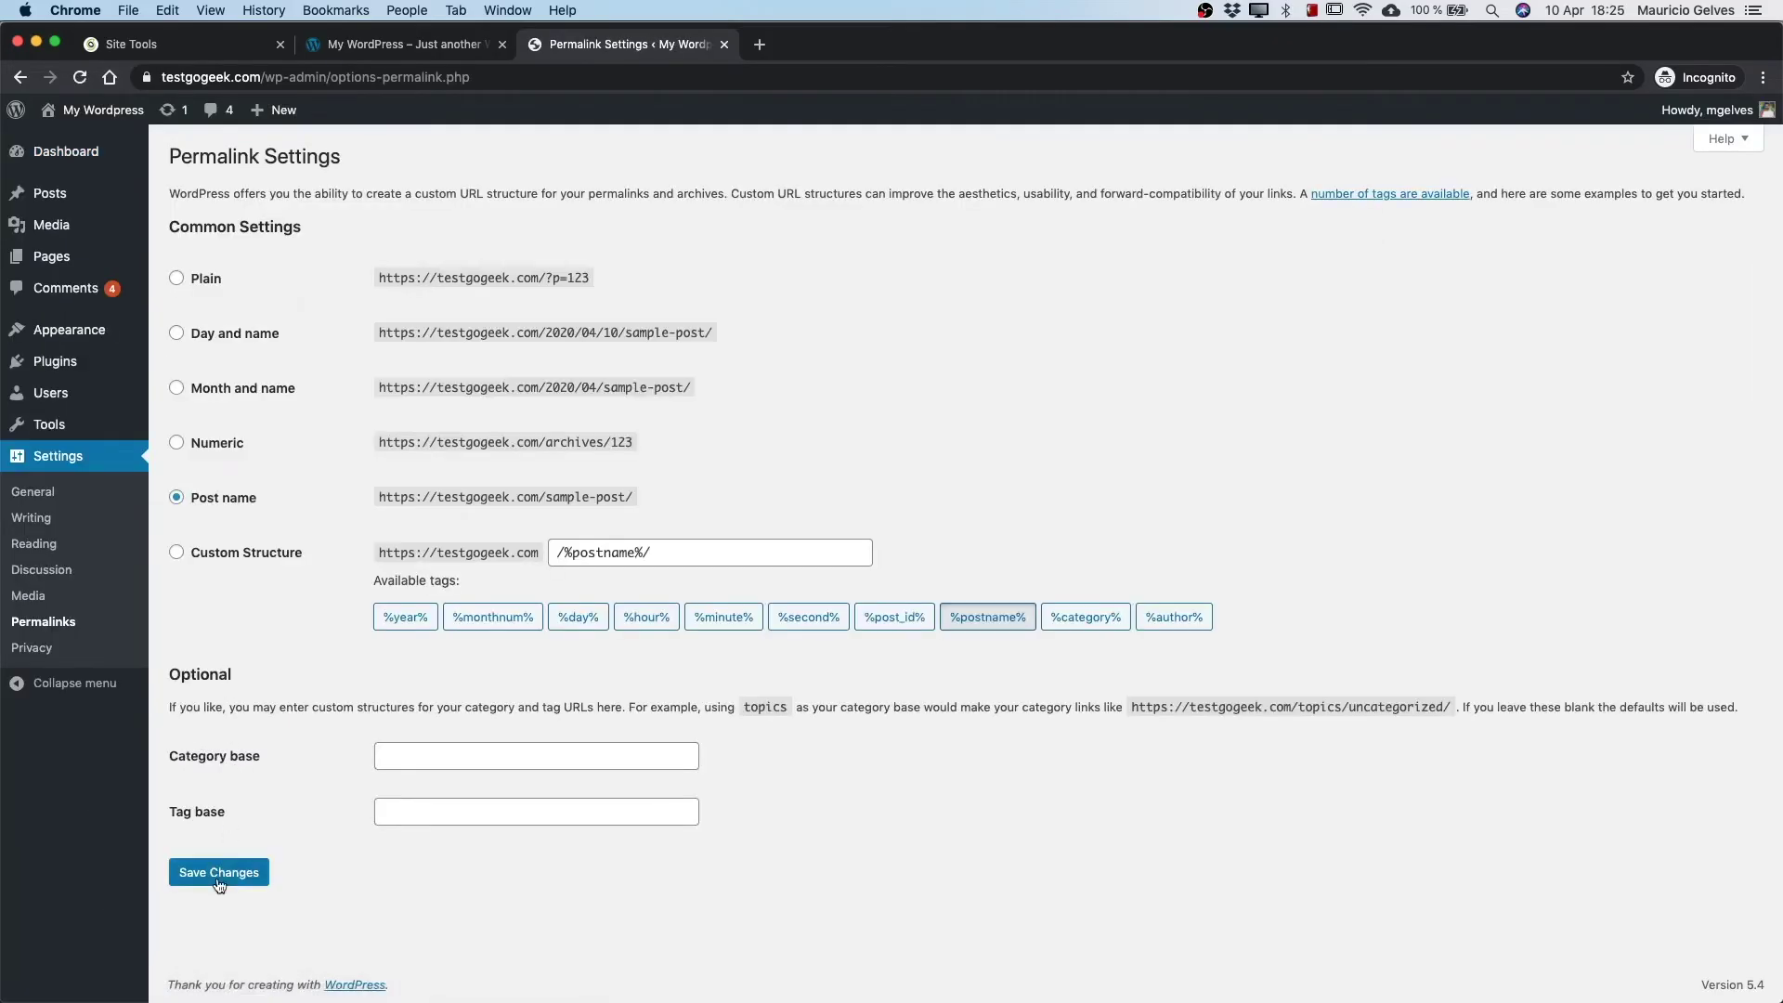
pyautogui.click(218, 879)
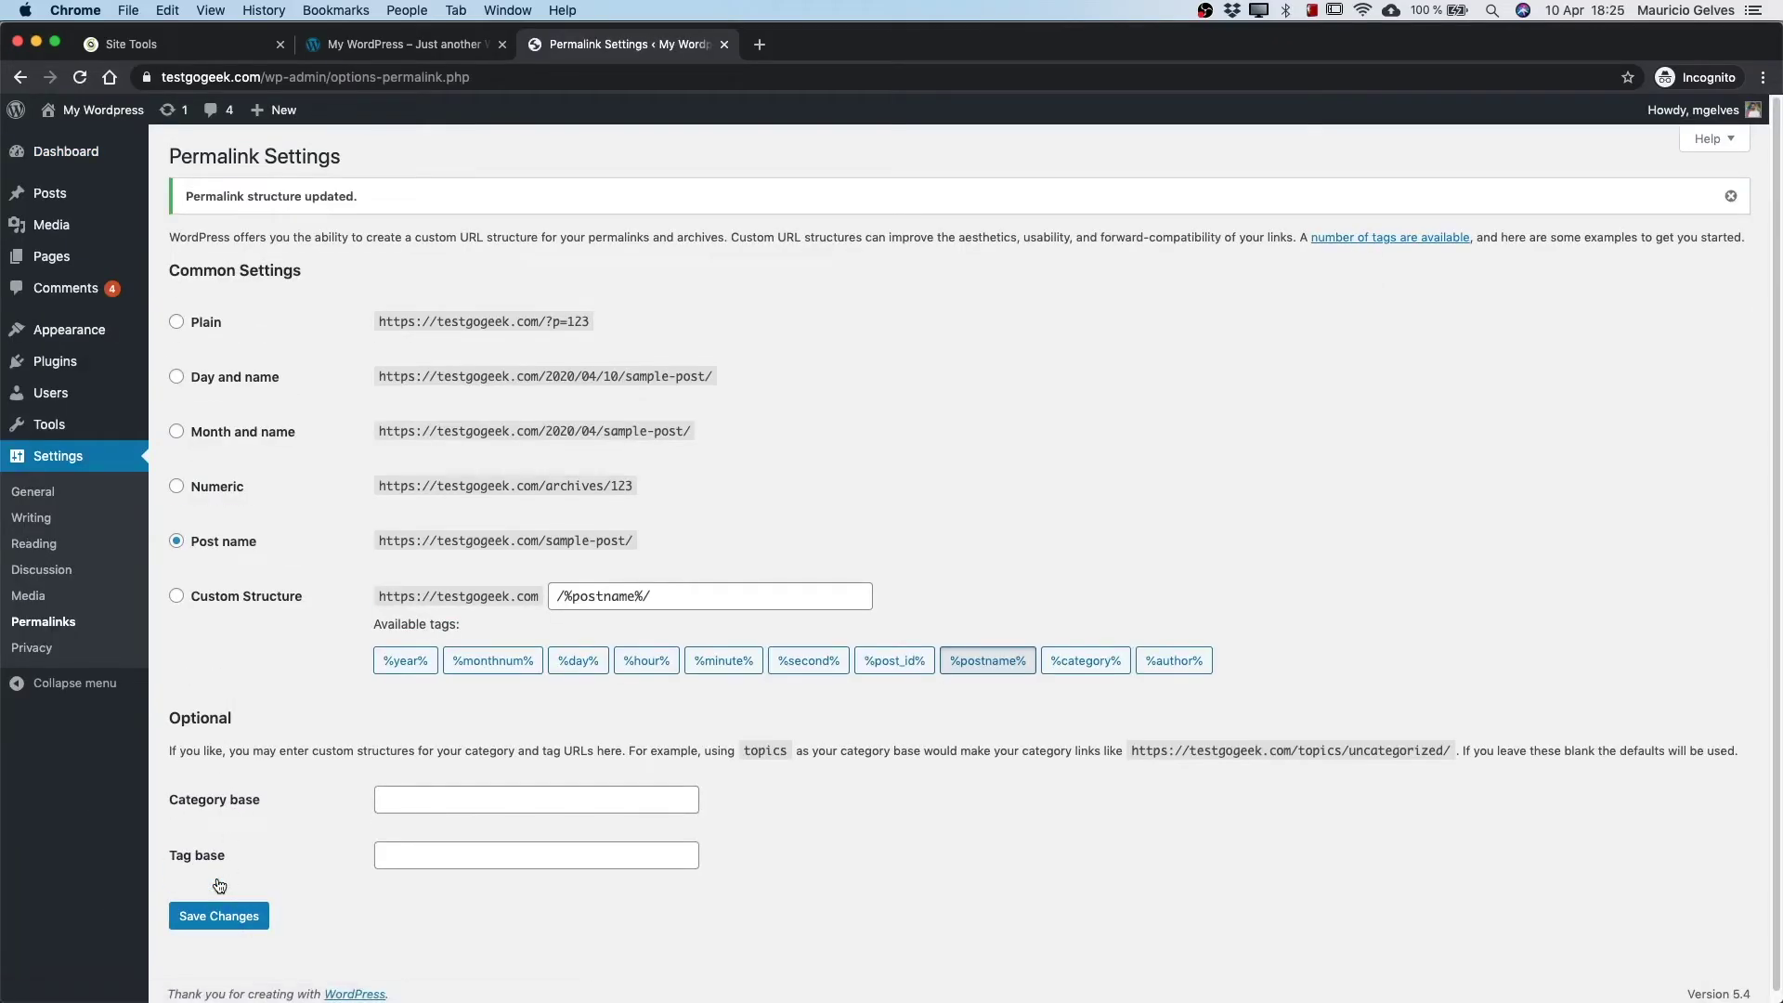
# Open the 'Velit occaecati veritatis inventore' post on the homepage to verify it loads
pyautogui.click(406, 43)
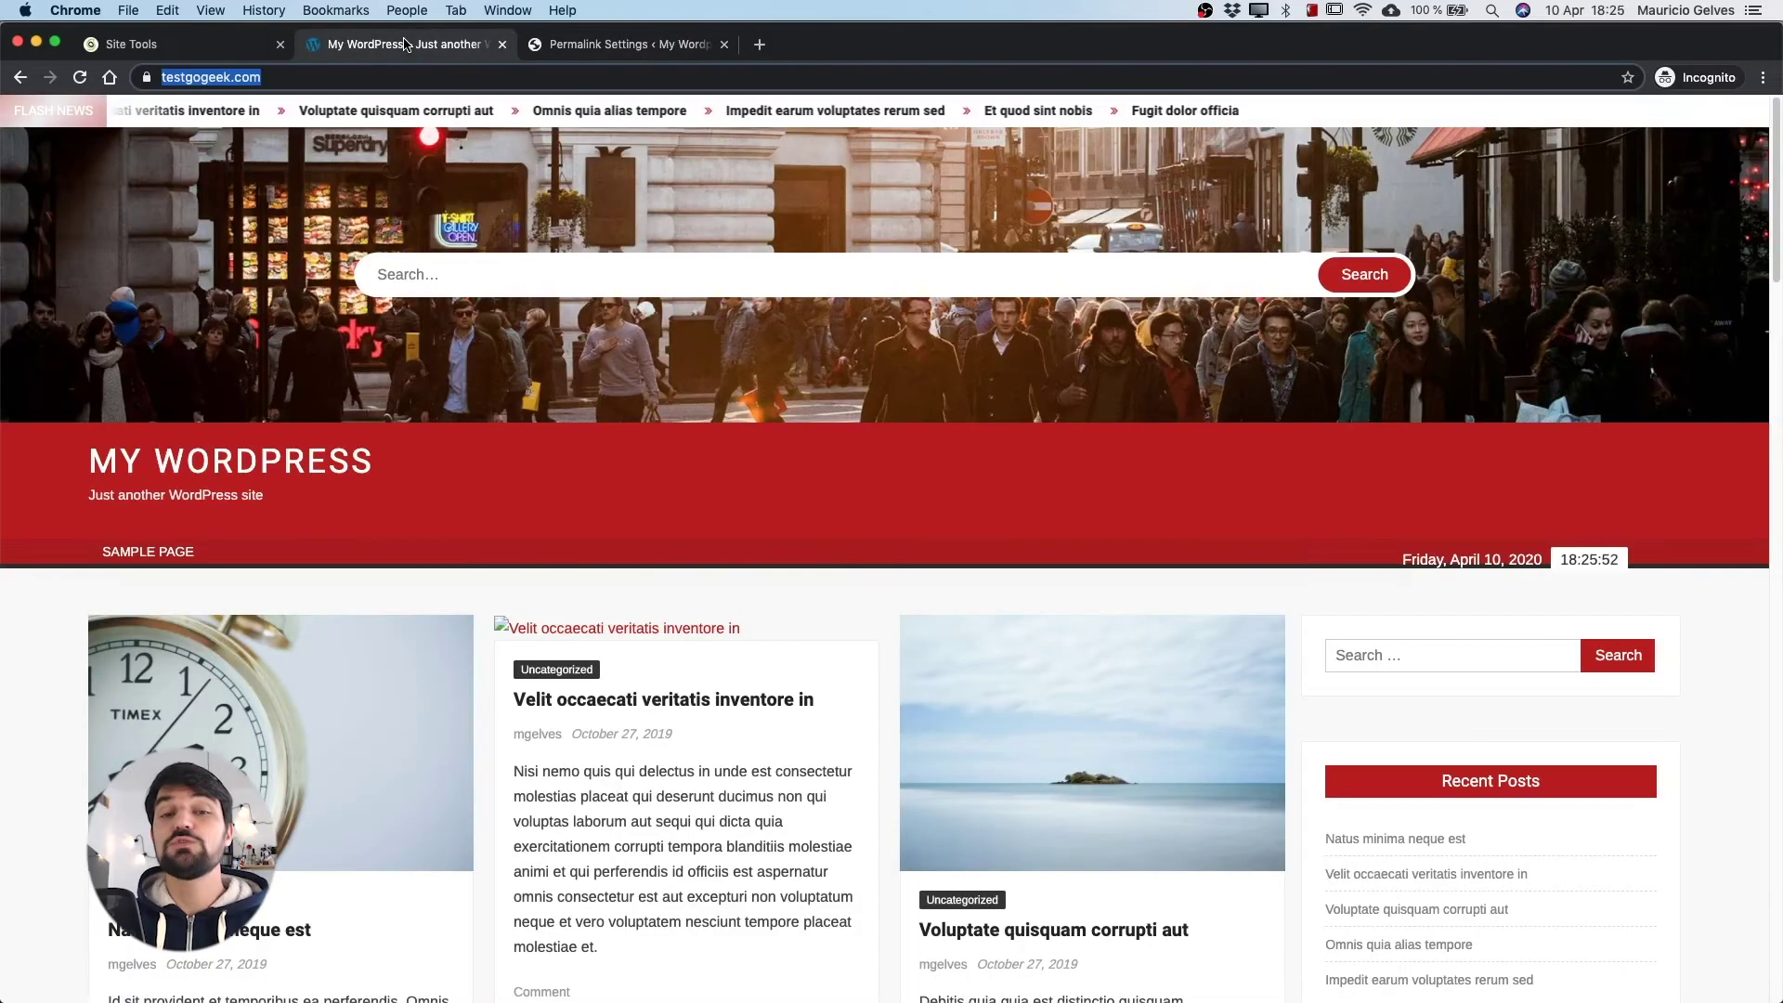
pyautogui.click(564, 717)
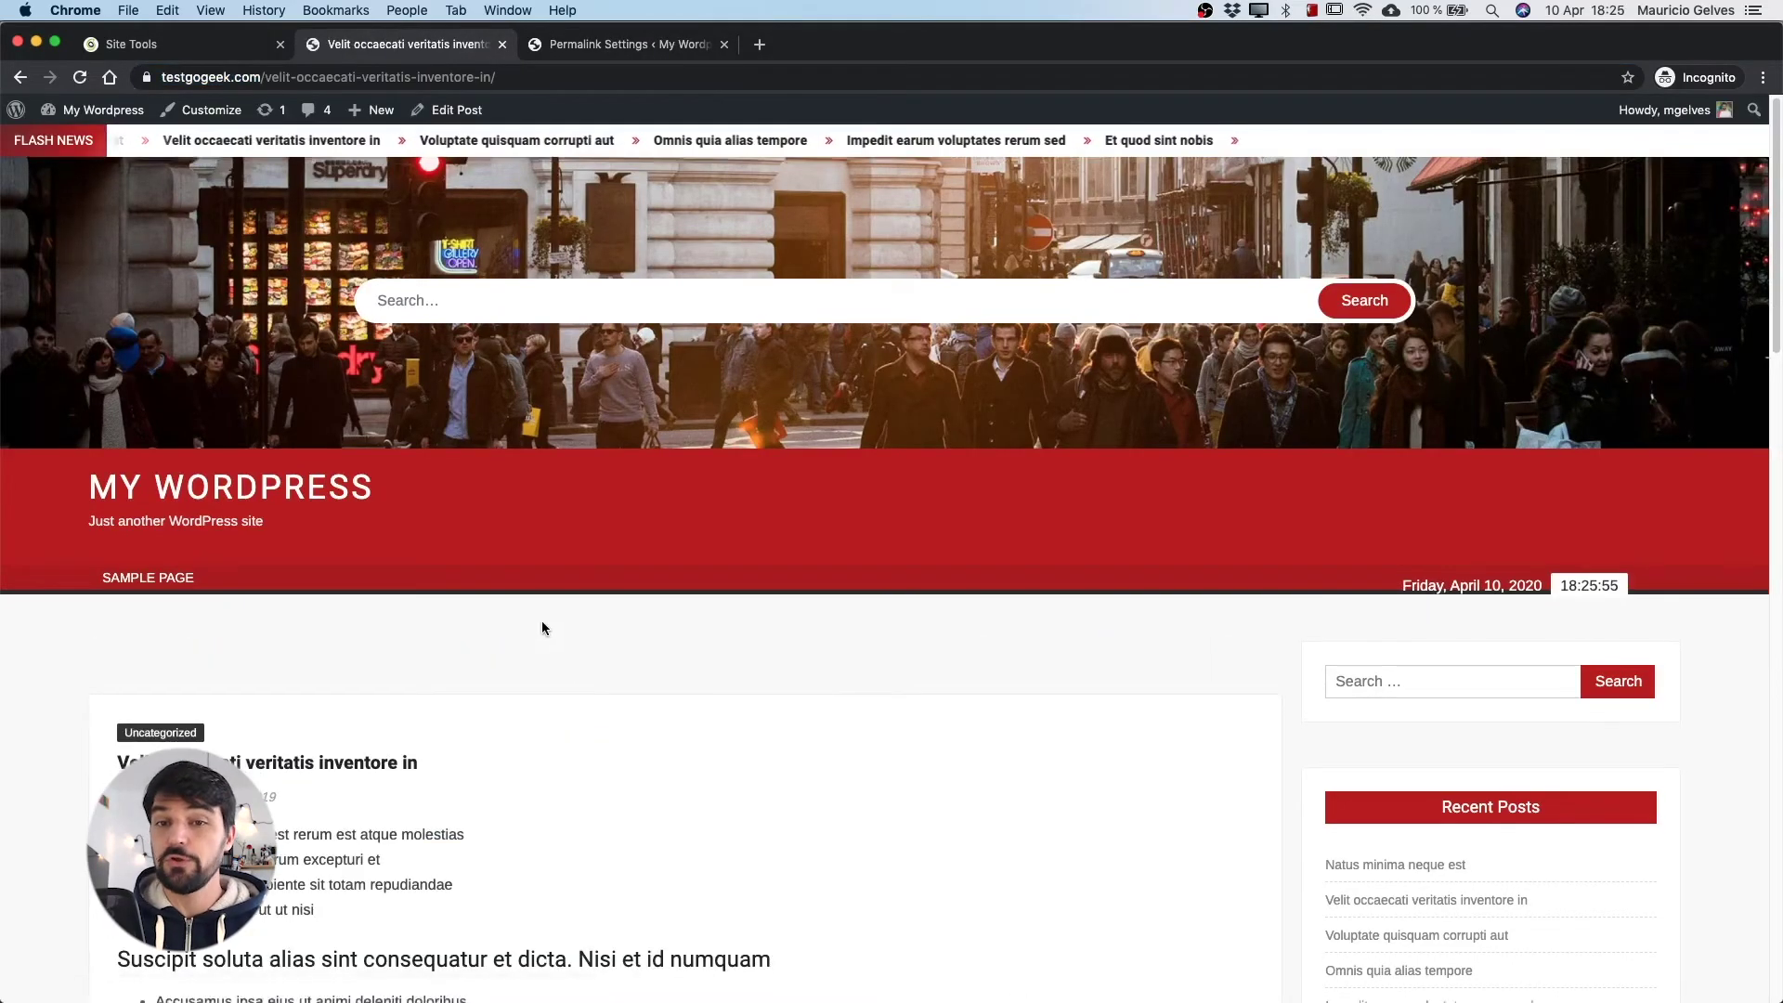
pyautogui.scroll(-10, 543, 629)
pyautogui.scroll(5, 545, 631)
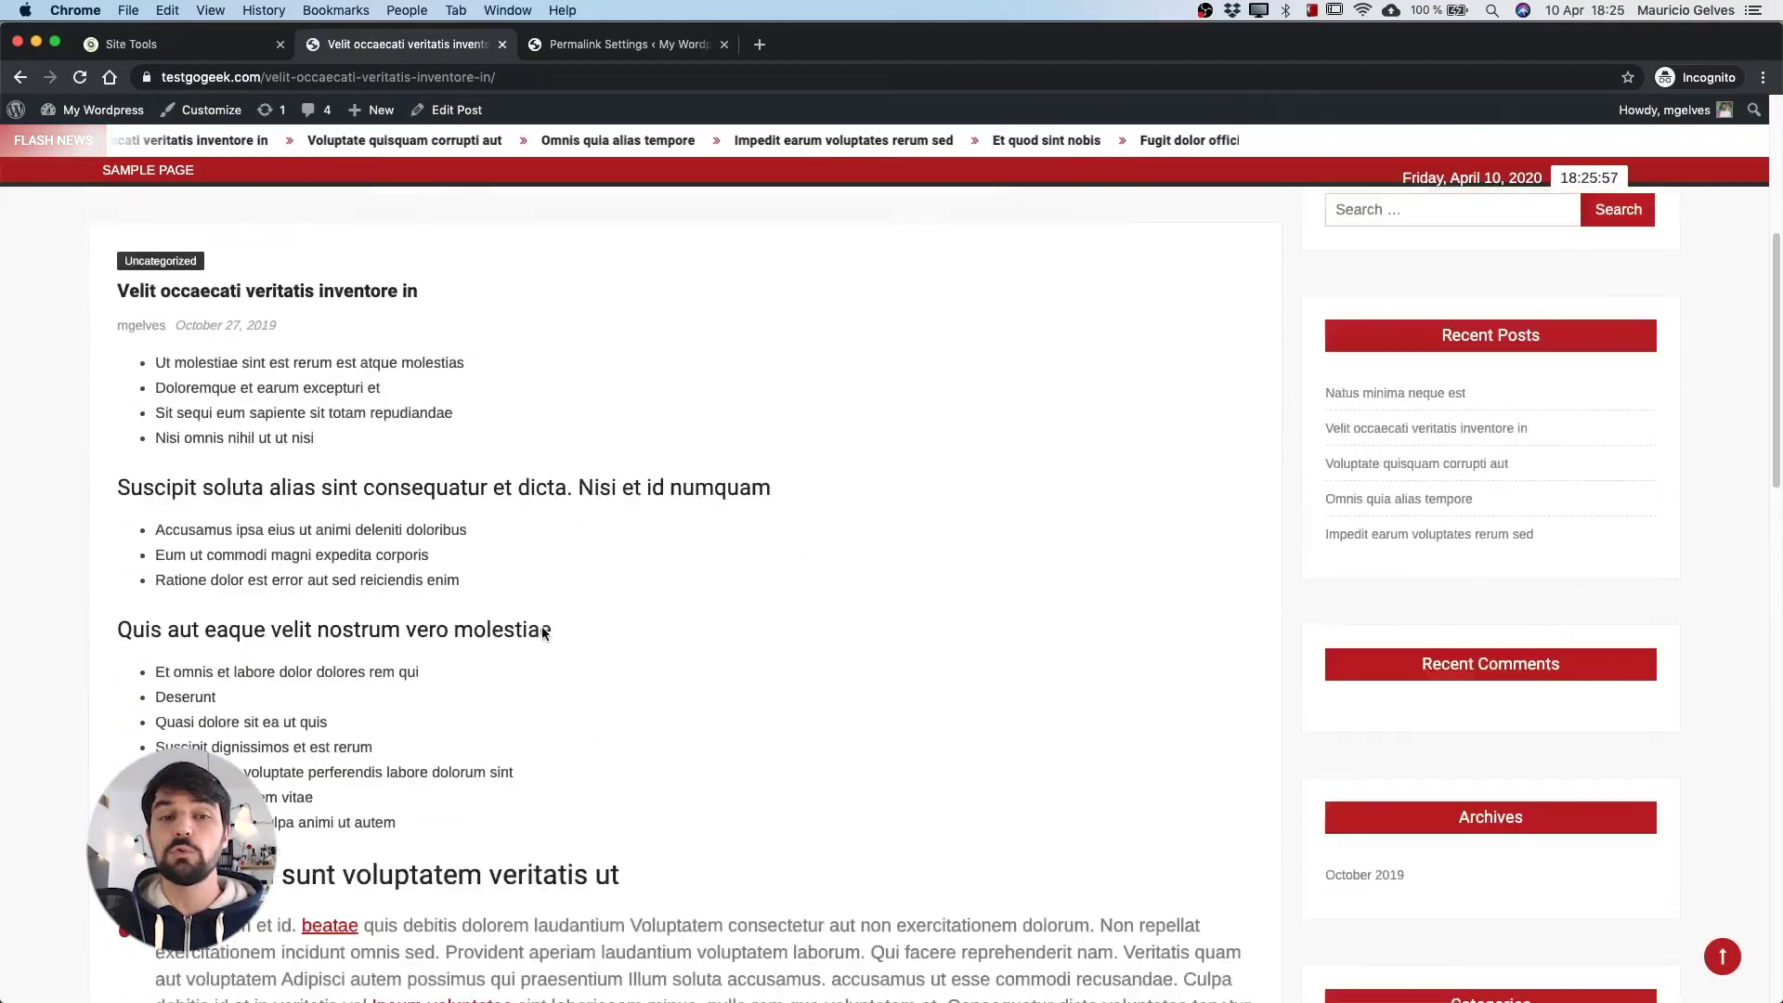
pyautogui.scroll(5, 543, 631)
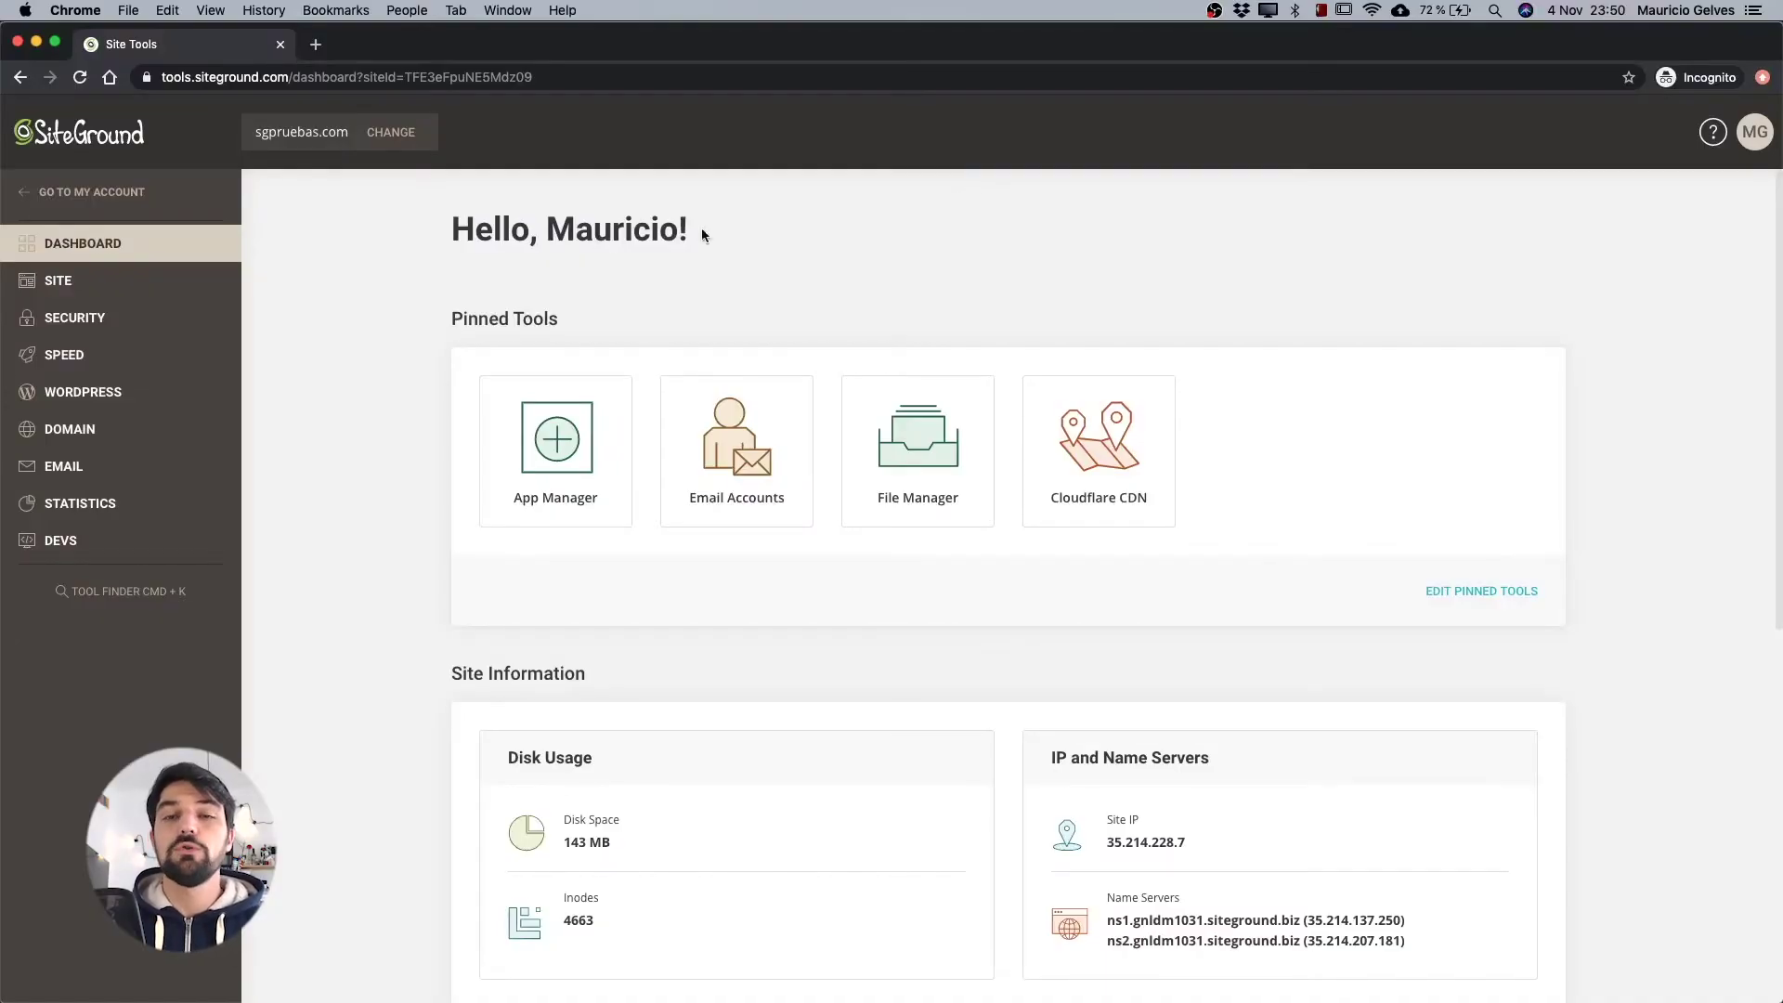
# Reset file permissions for the sgpruebas.com installation from WordPress Install & Manage
pyautogui.click(80, 394)
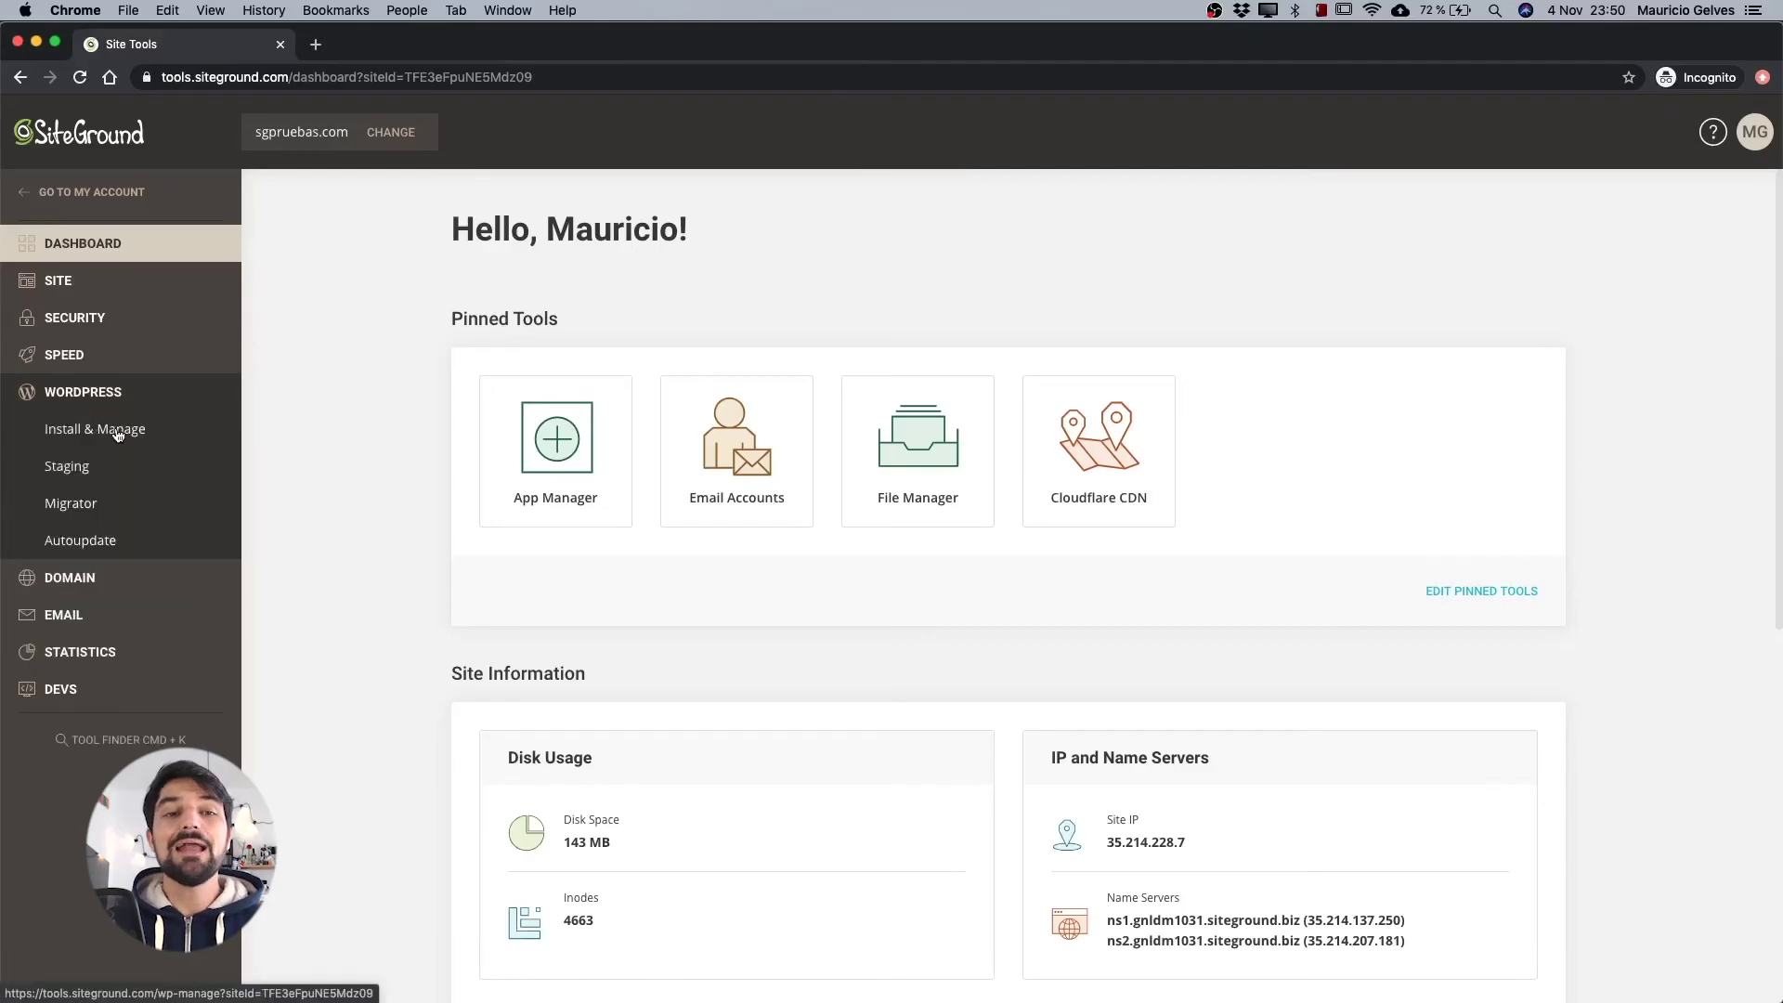
pyautogui.click(117, 430)
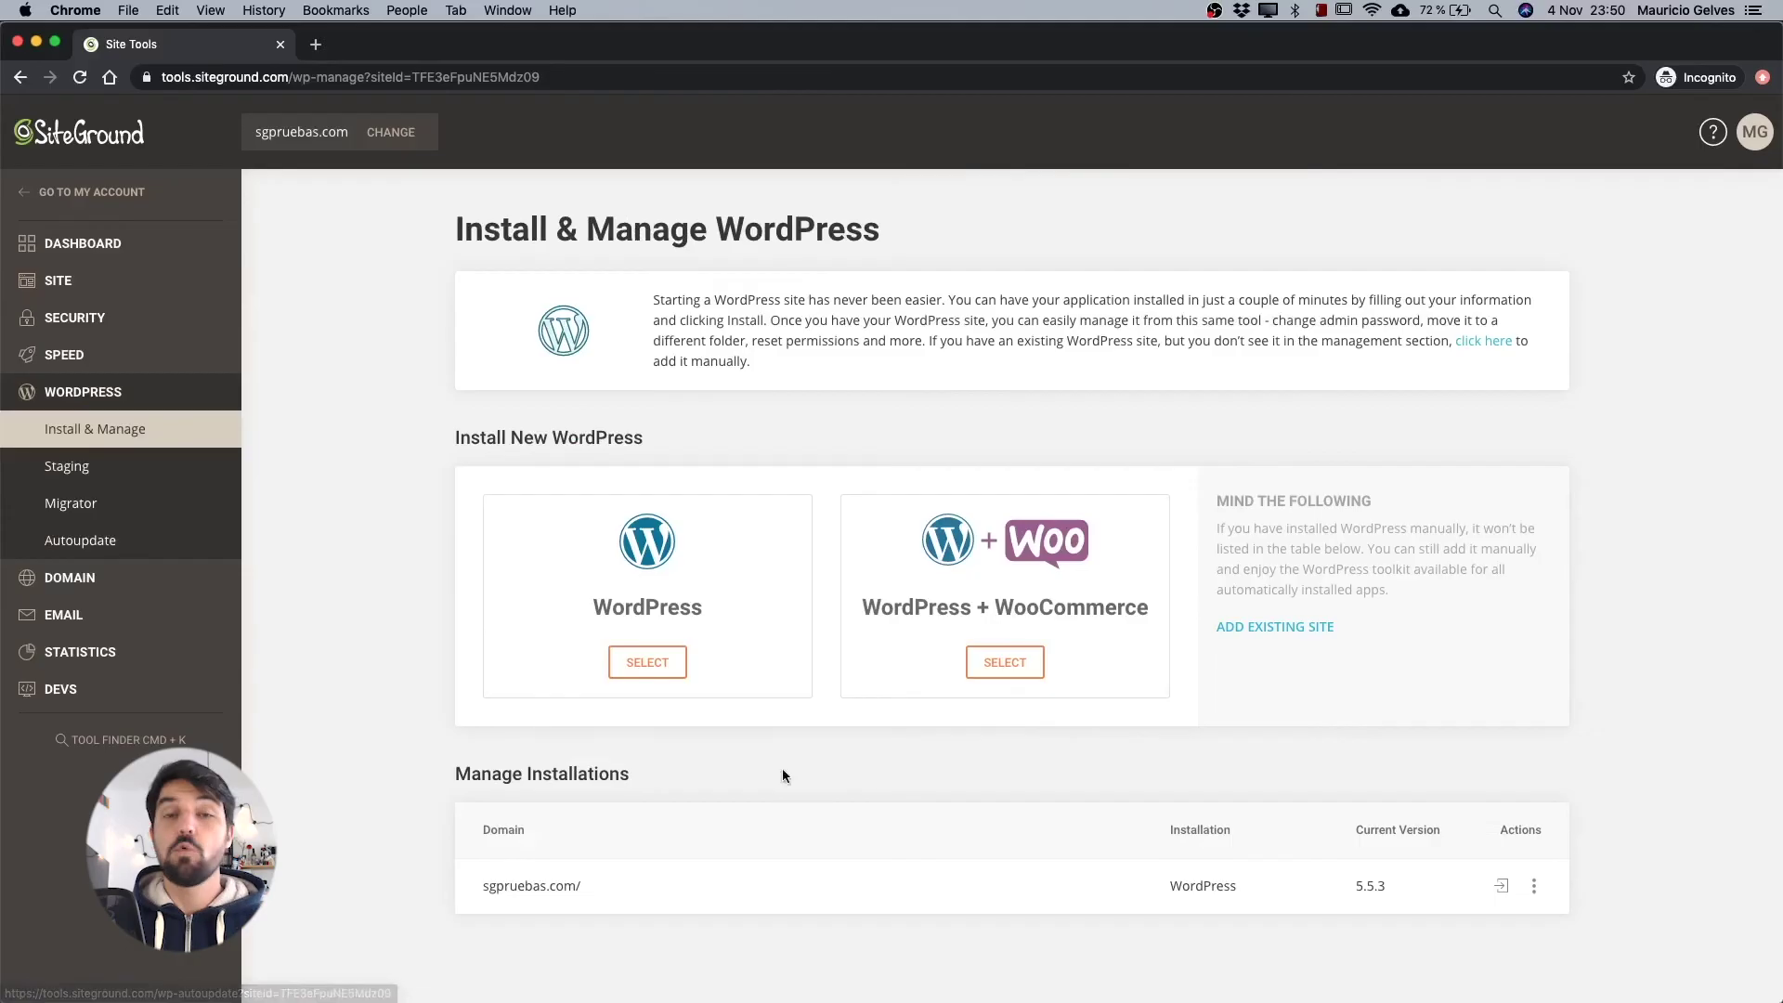
pyautogui.click(1533, 889)
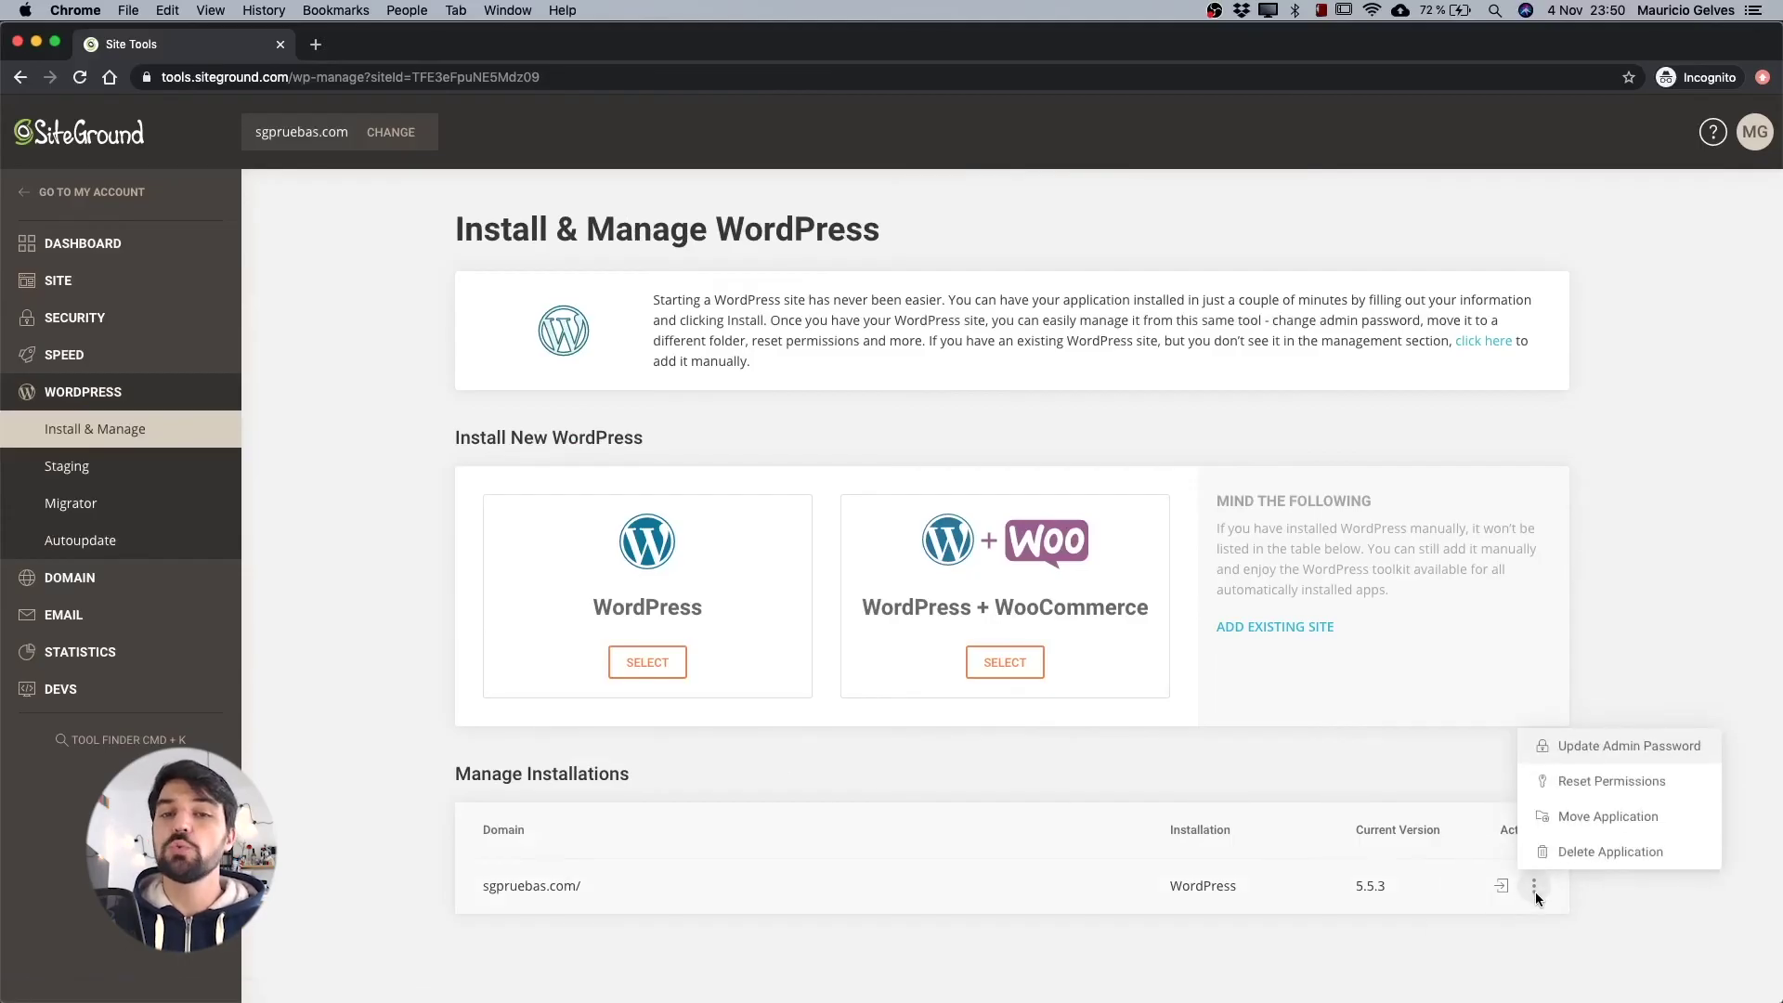
pyautogui.click(1595, 780)
pyautogui.click(1014, 748)
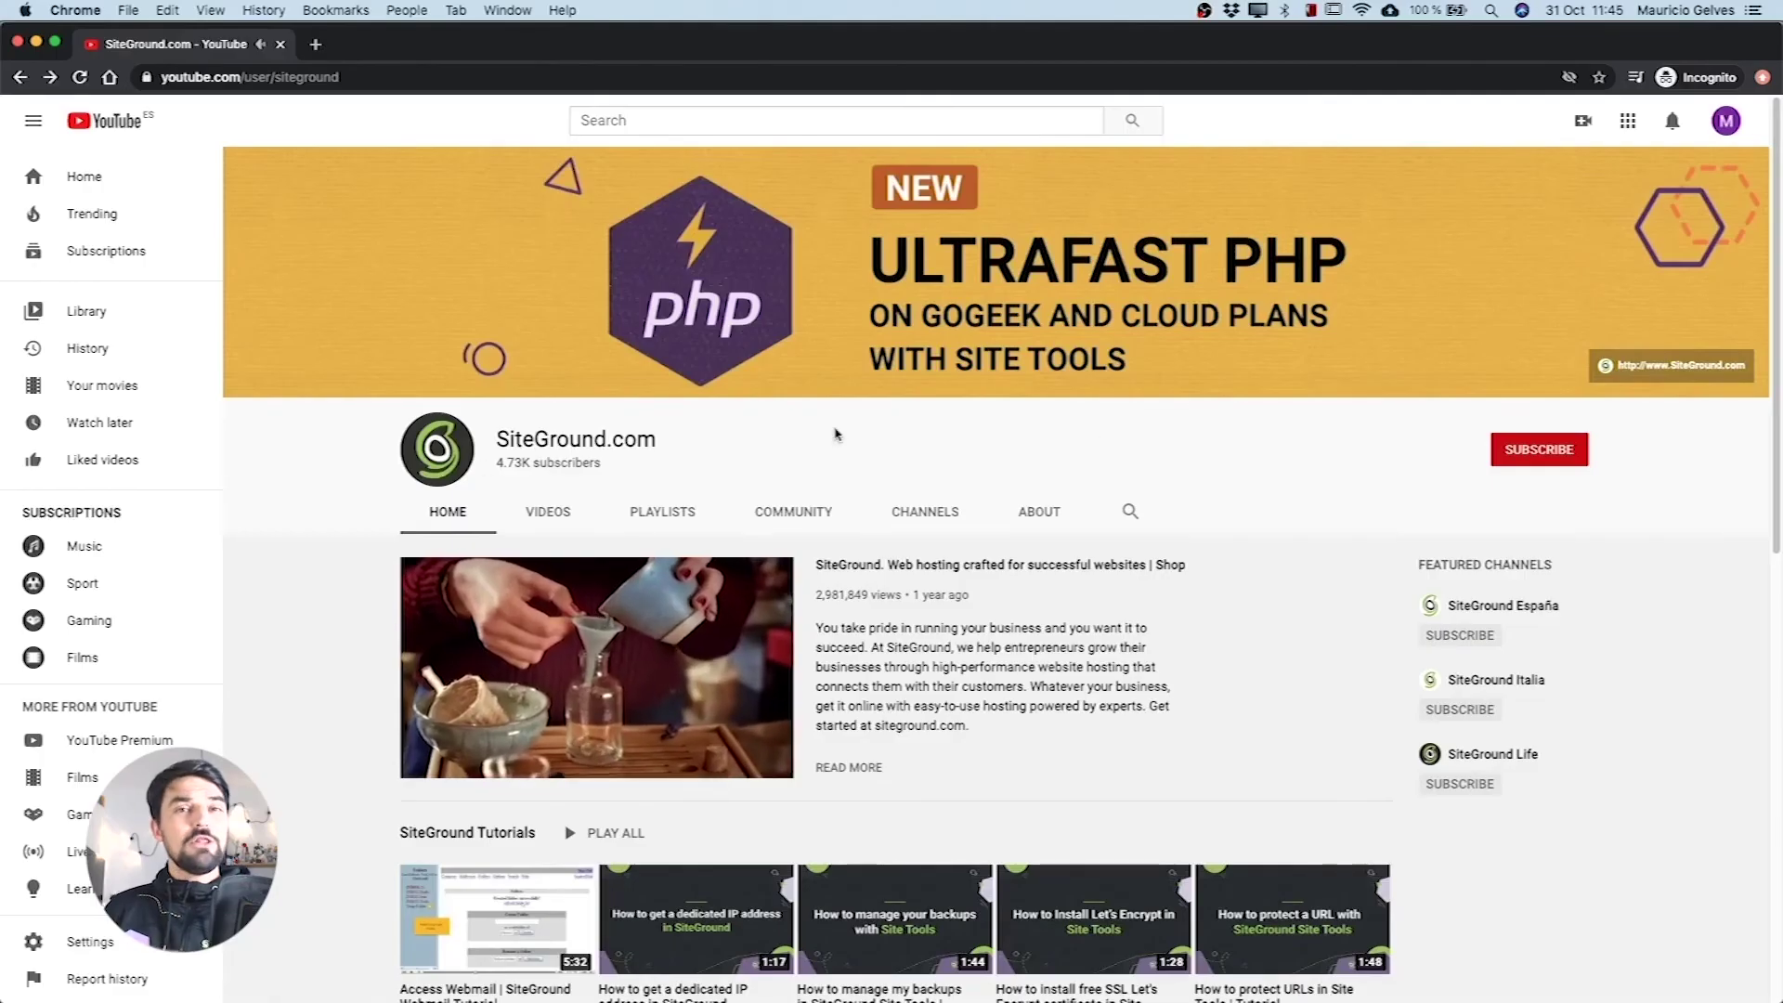
# Subscribe to the SiteGround.com channel with notifications set to All
pyautogui.click(1492, 449)
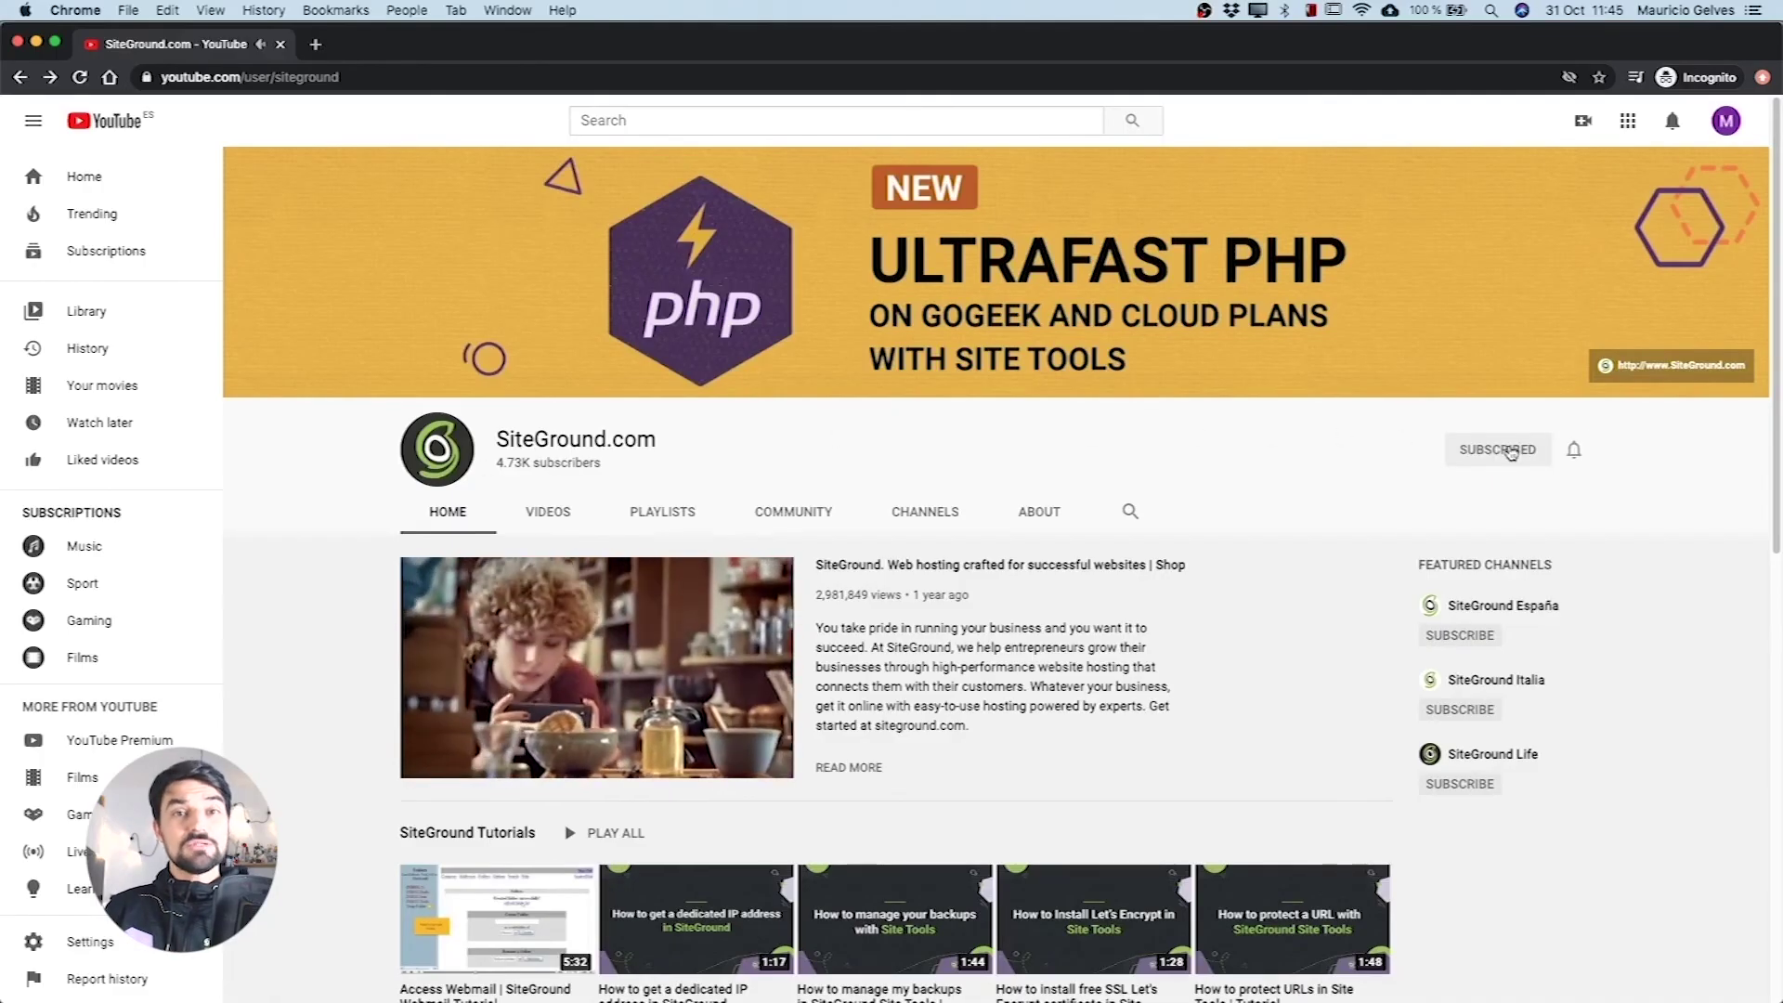
pyautogui.click(1575, 454)
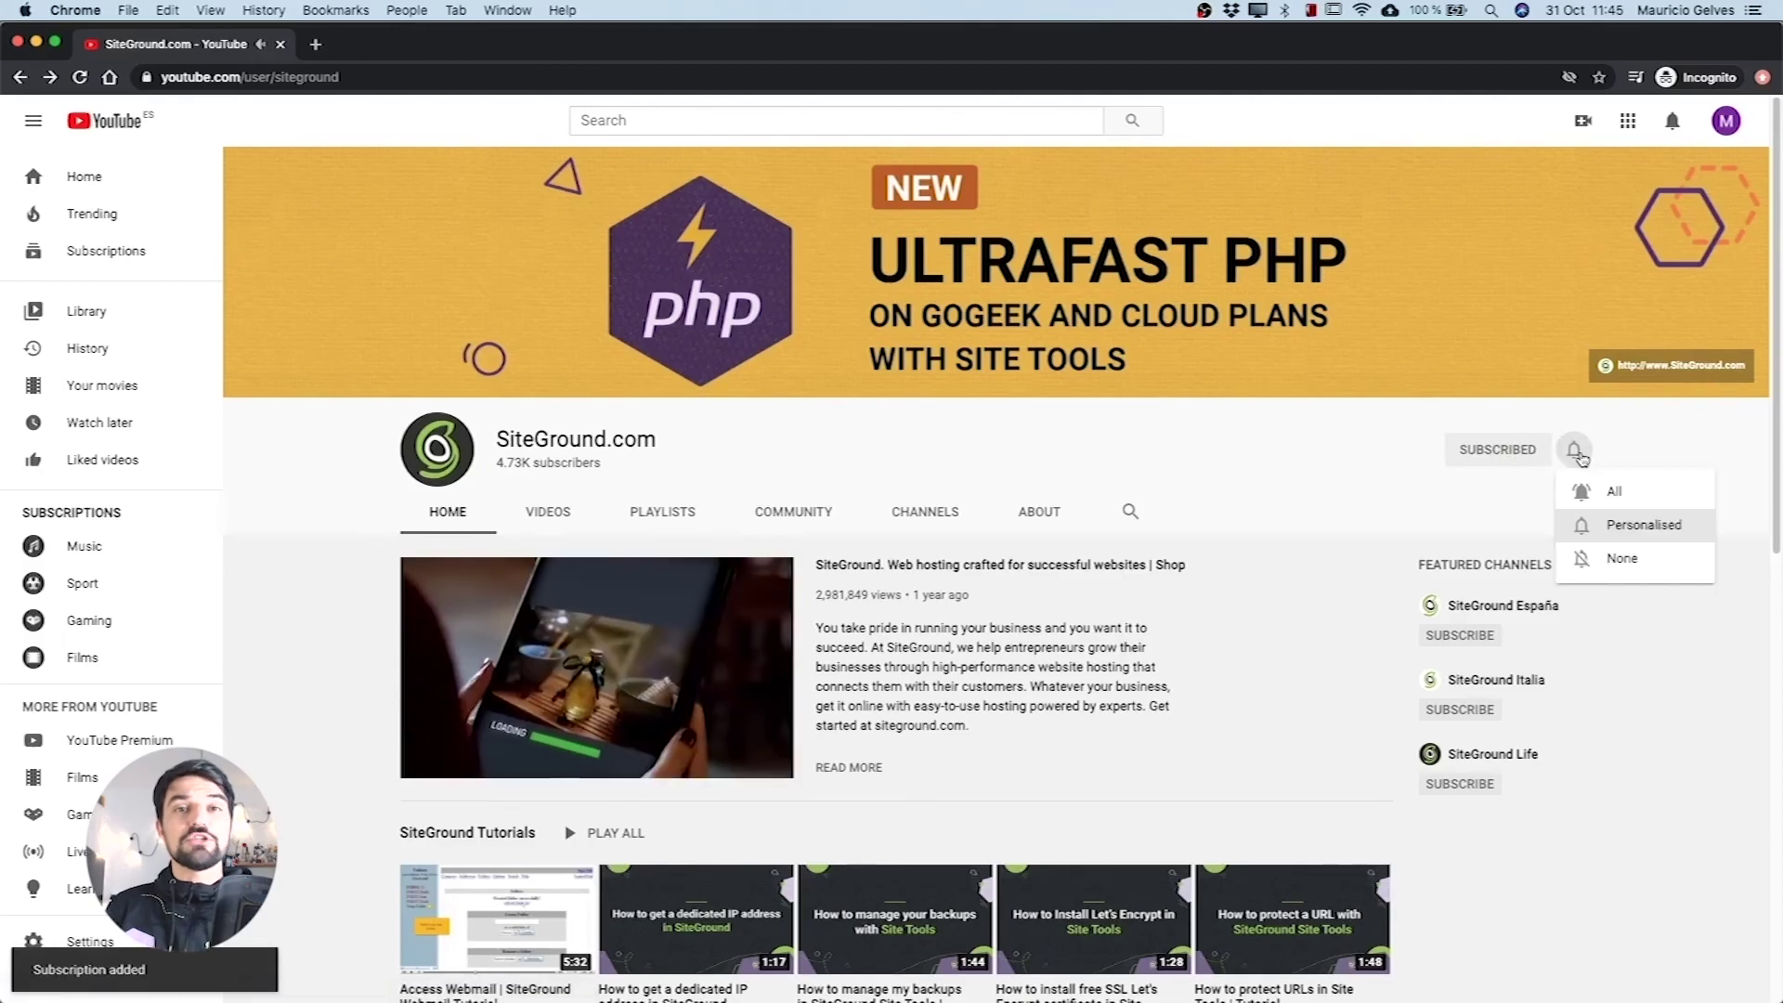
pyautogui.click(1605, 494)
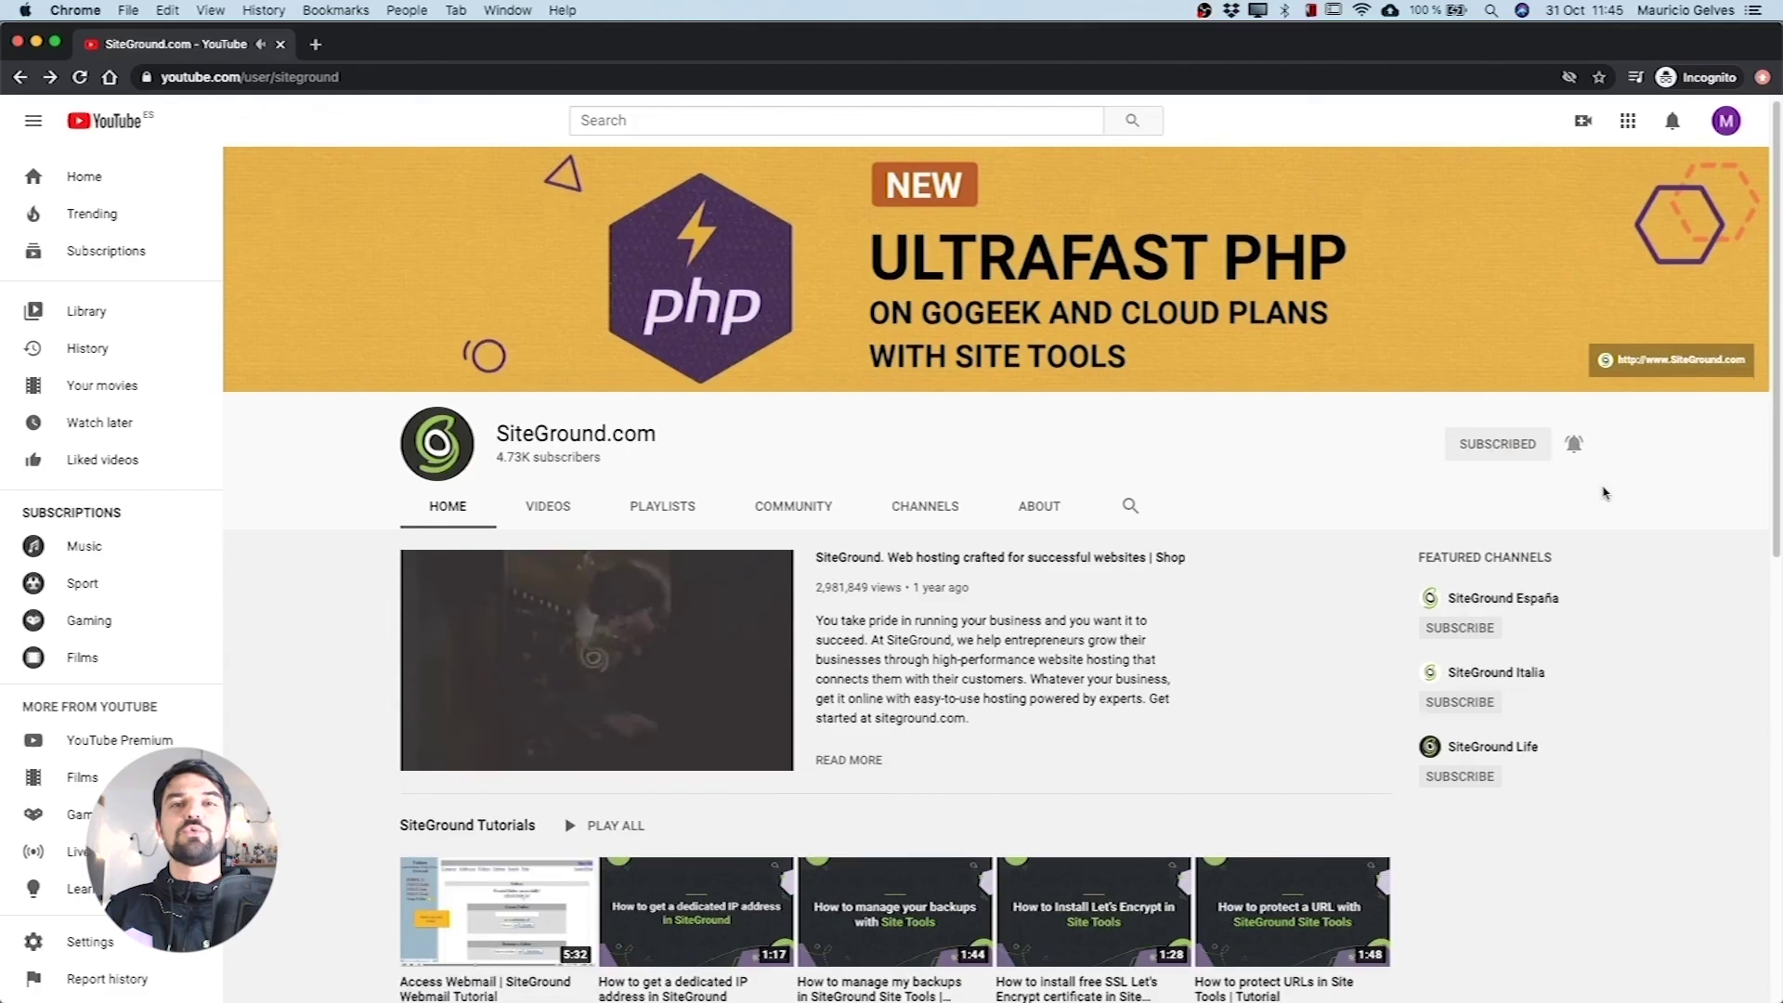
pyautogui.scroll(-1, 1605, 493)
pyautogui.scroll(-3, 1605, 493)
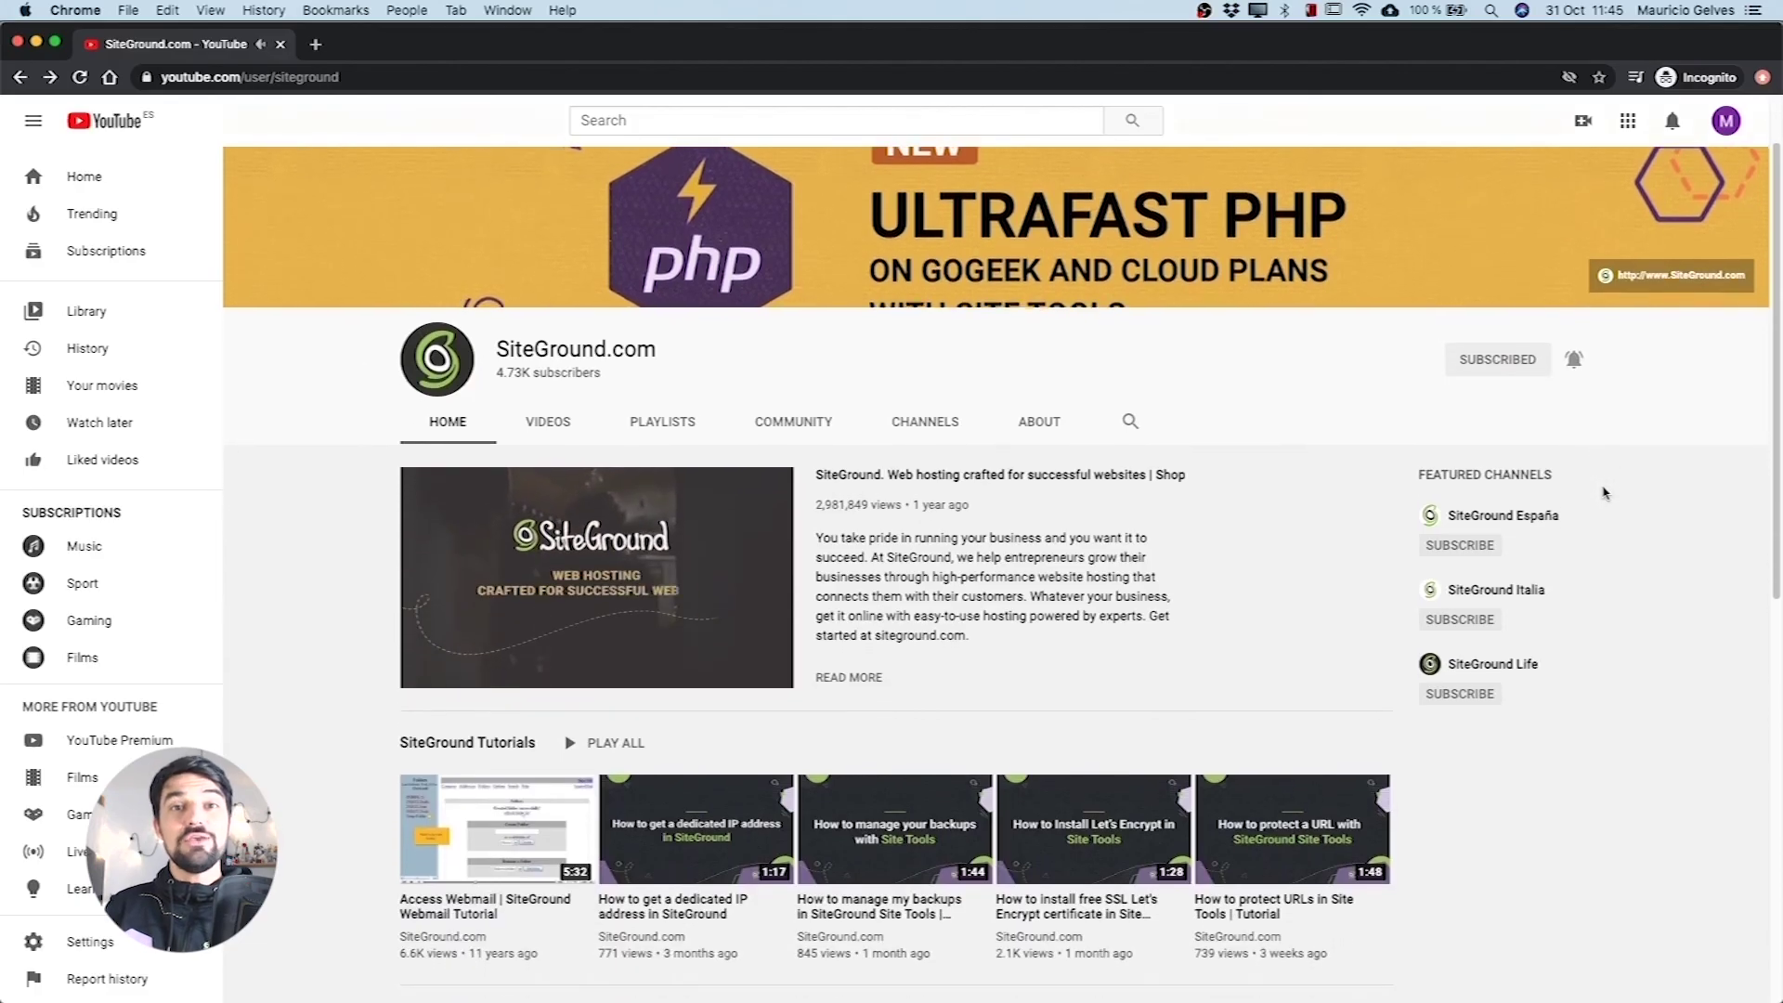